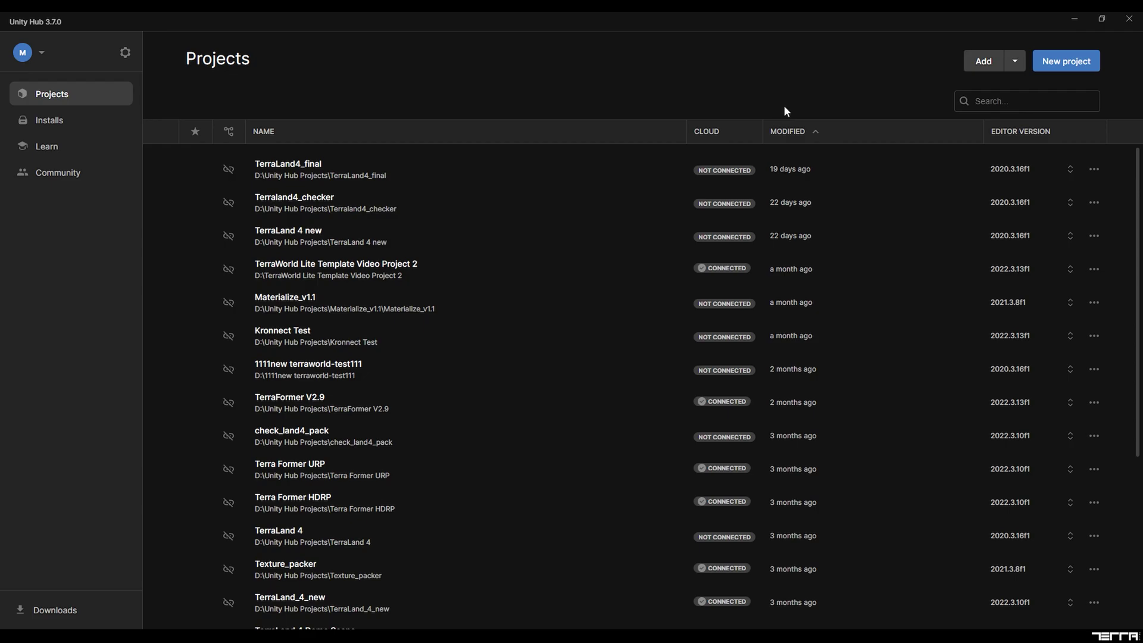
Create a 3D (URP) project named 'TerraUnity' without Unity Cloud and open it
click(1040, 72)
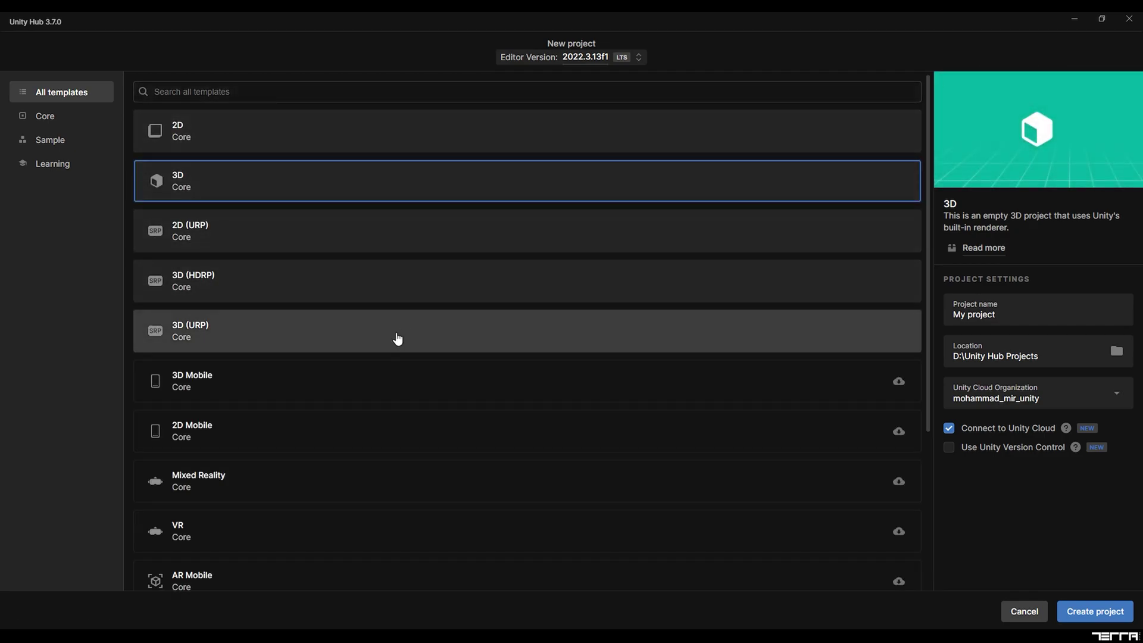
click(398, 338)
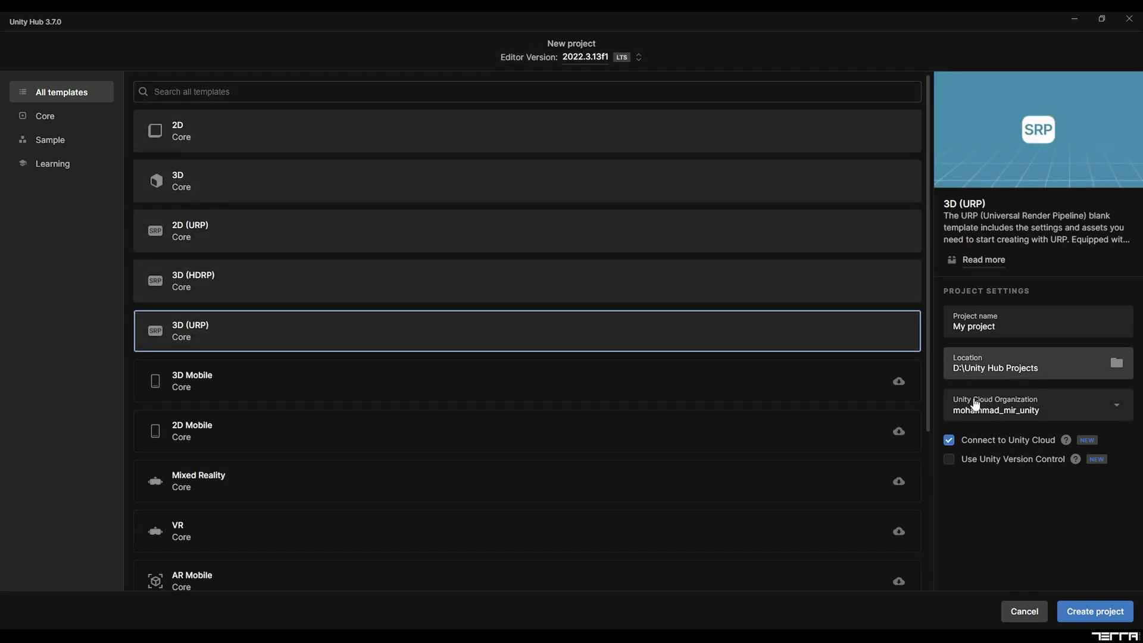
click(954, 440)
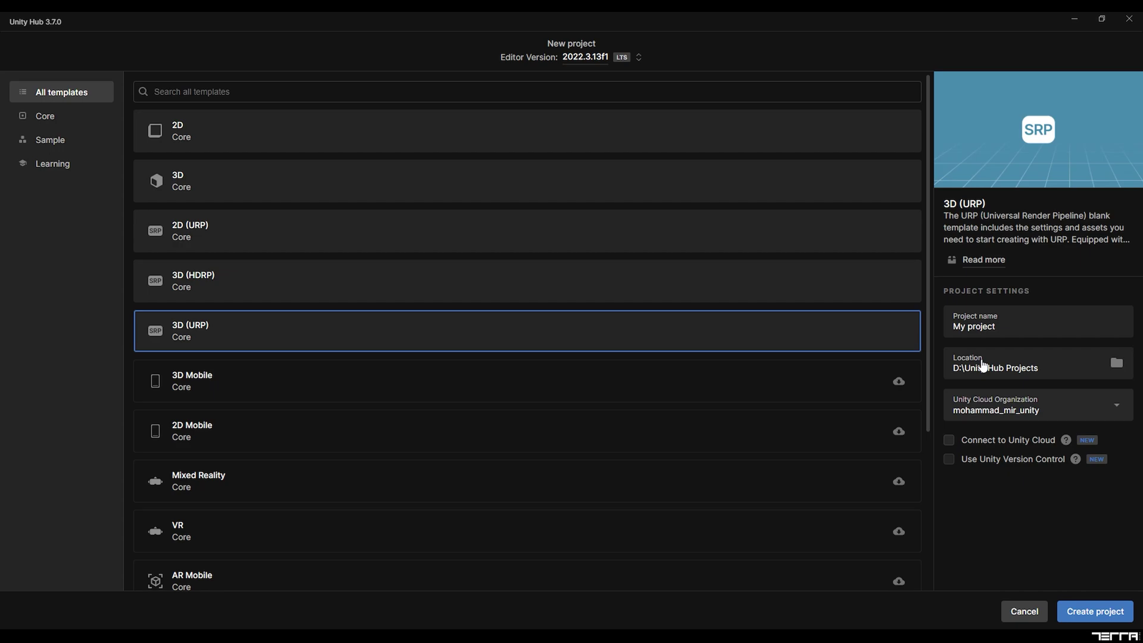
triple_click(1022, 325)
text(Ter)
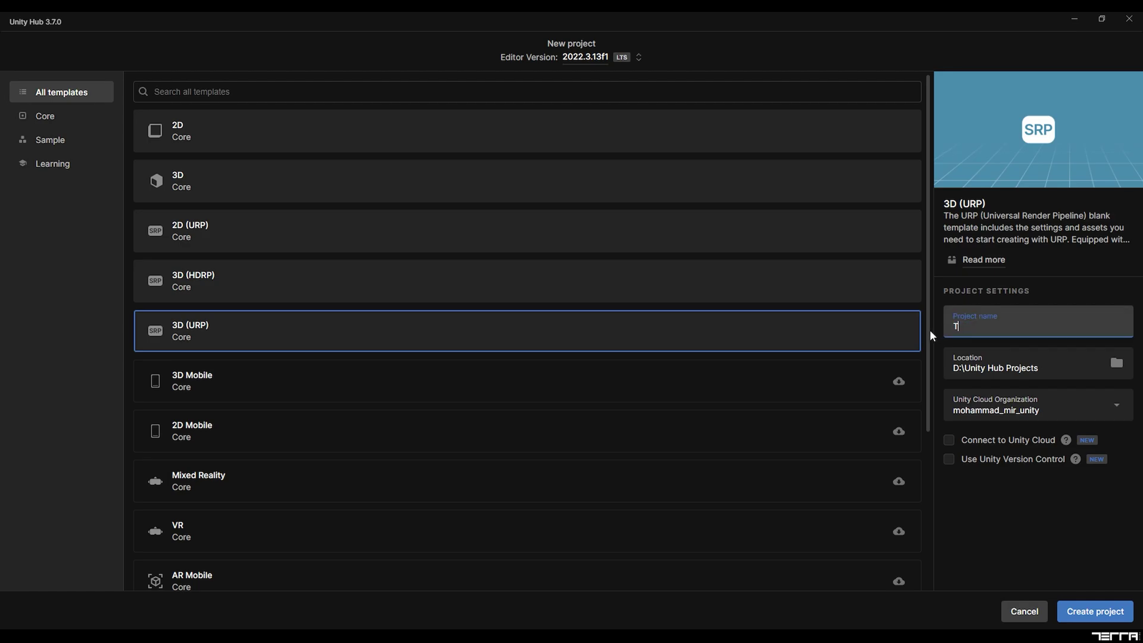
text(raUnity)
click(1079, 611)
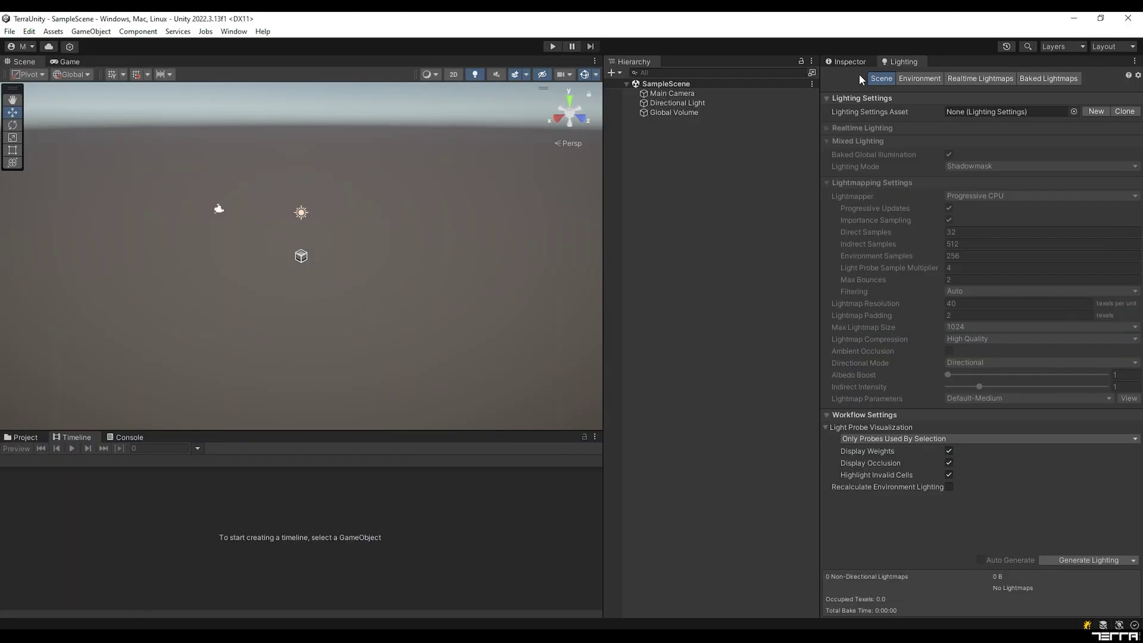
Import the Terraworld-Templates custom package from D:\TerraWorld Templates and show the project's asset folders
click(9, 31)
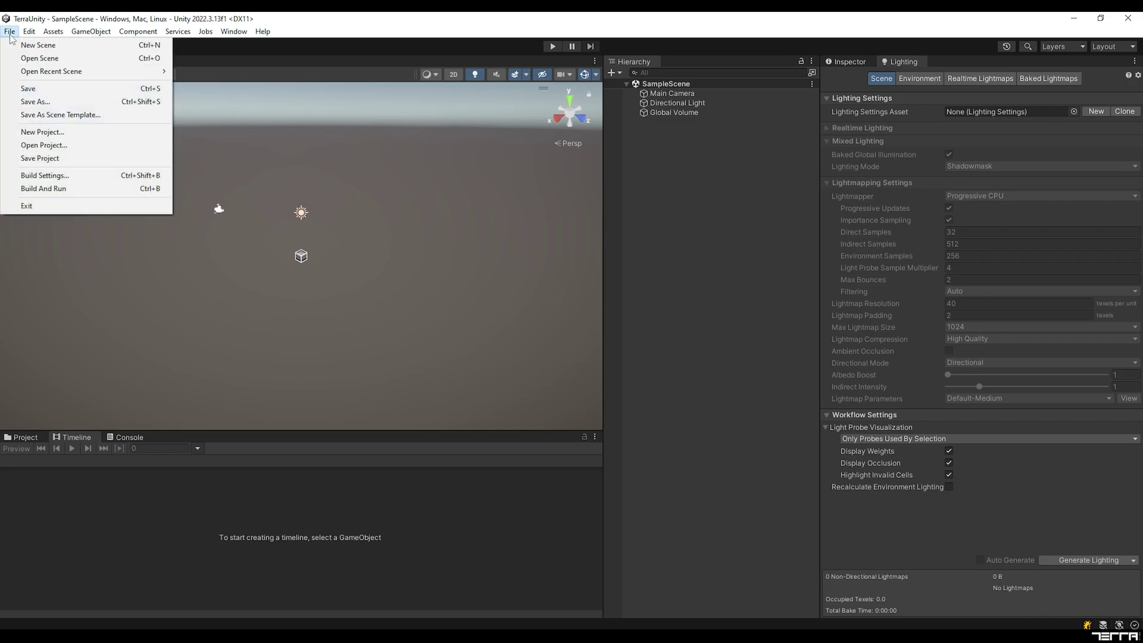
mouse_move(53, 32)
mouse_move(80, 177)
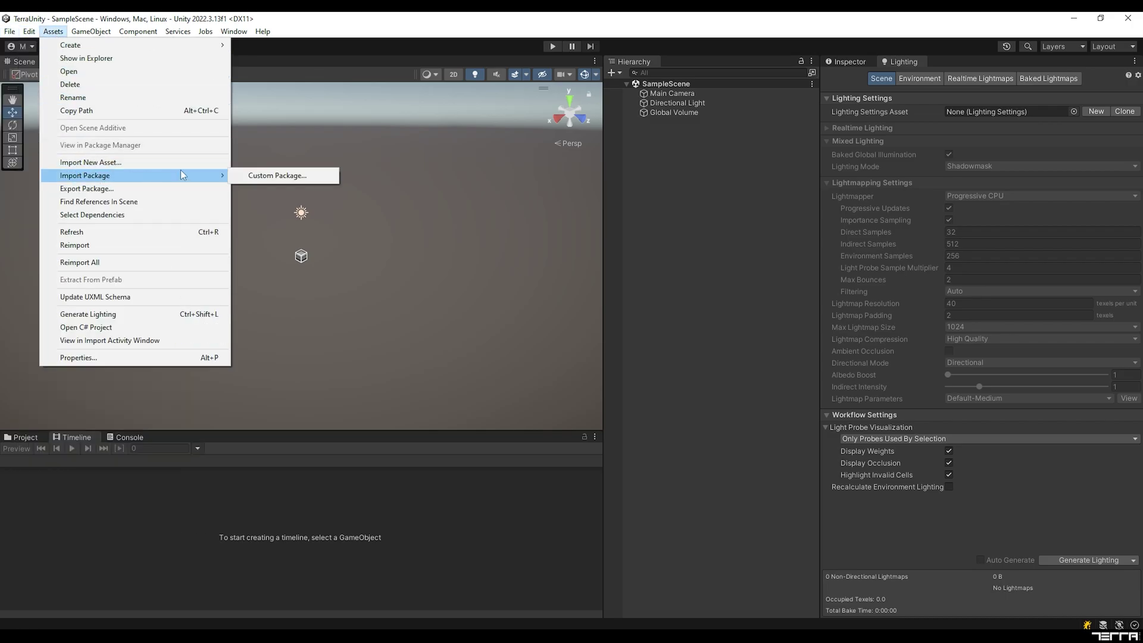
click(248, 176)
click(43, 226)
double_click(357, 247)
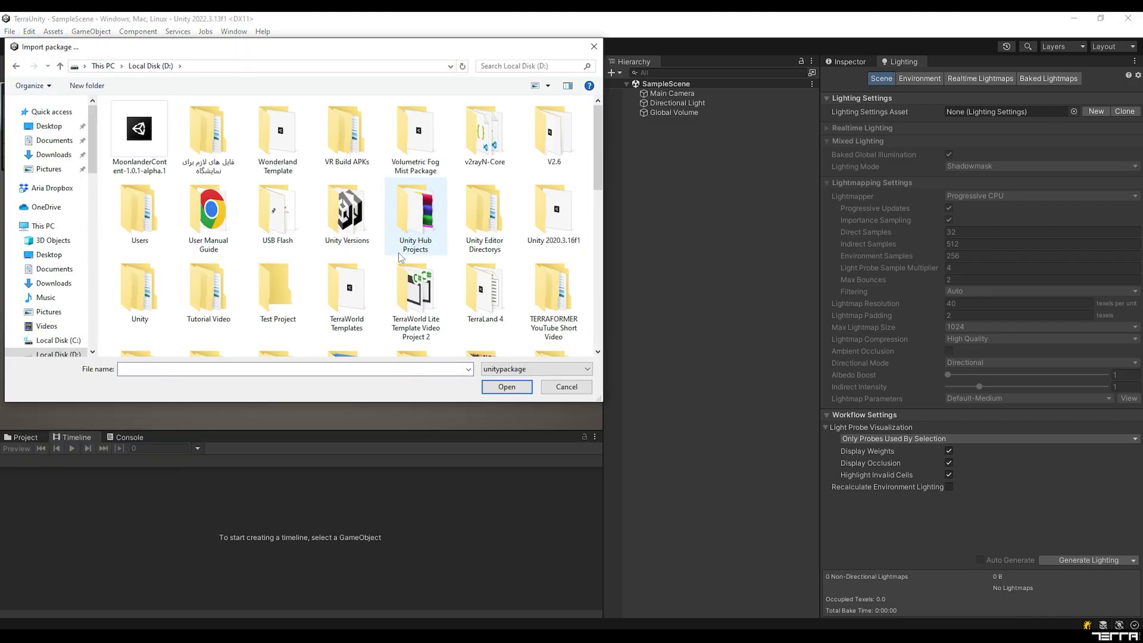
double_click(346, 292)
click(179, 115)
click(506, 386)
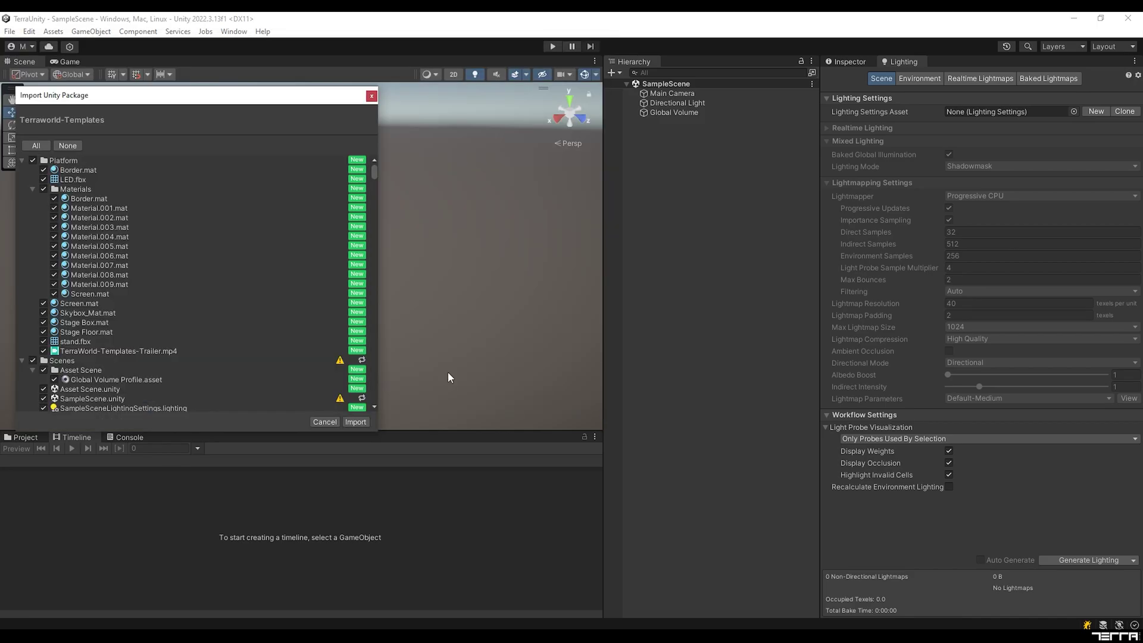
click(358, 421)
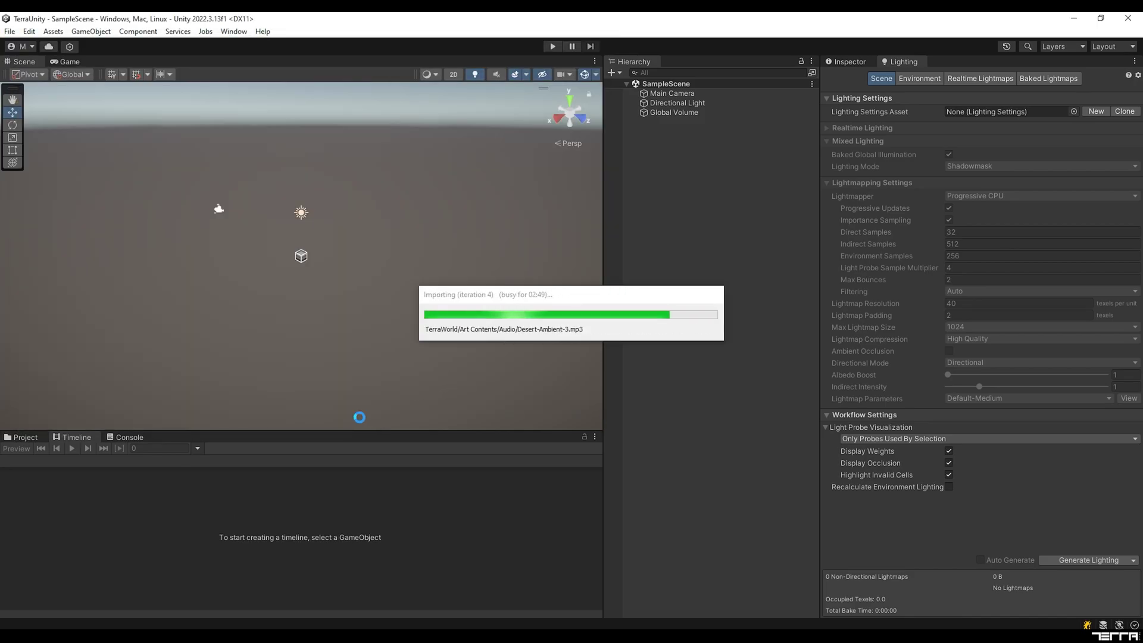
click(25, 437)
Open Asset Scene from the Scenes folder and orbit the view toward the rock platforms
click(14, 481)
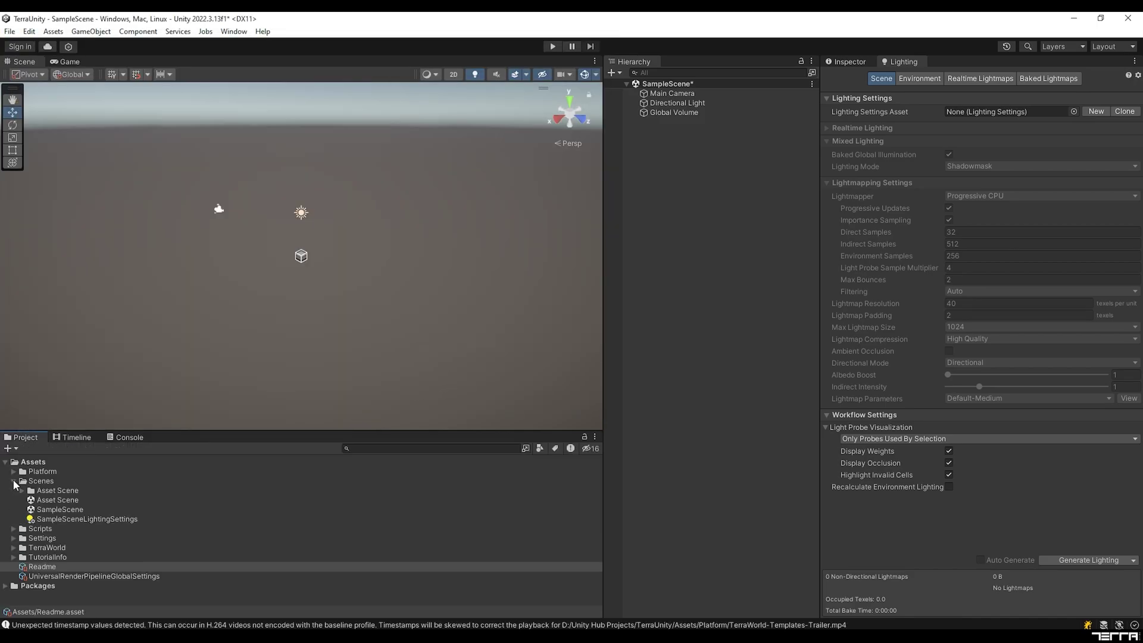
double_click(53, 500)
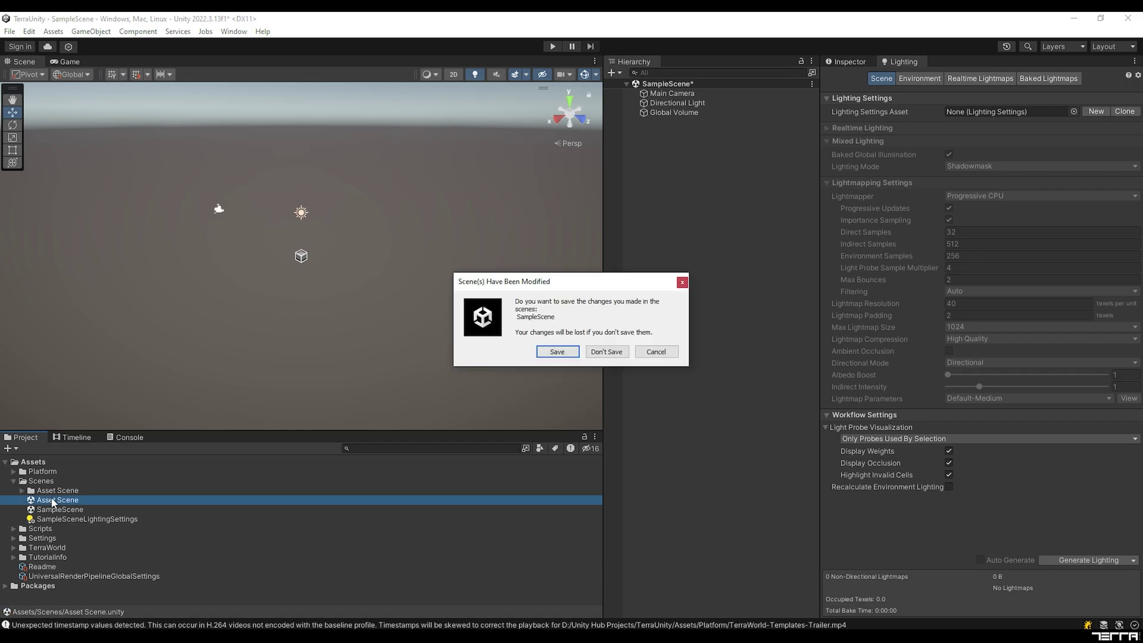
click(567, 354)
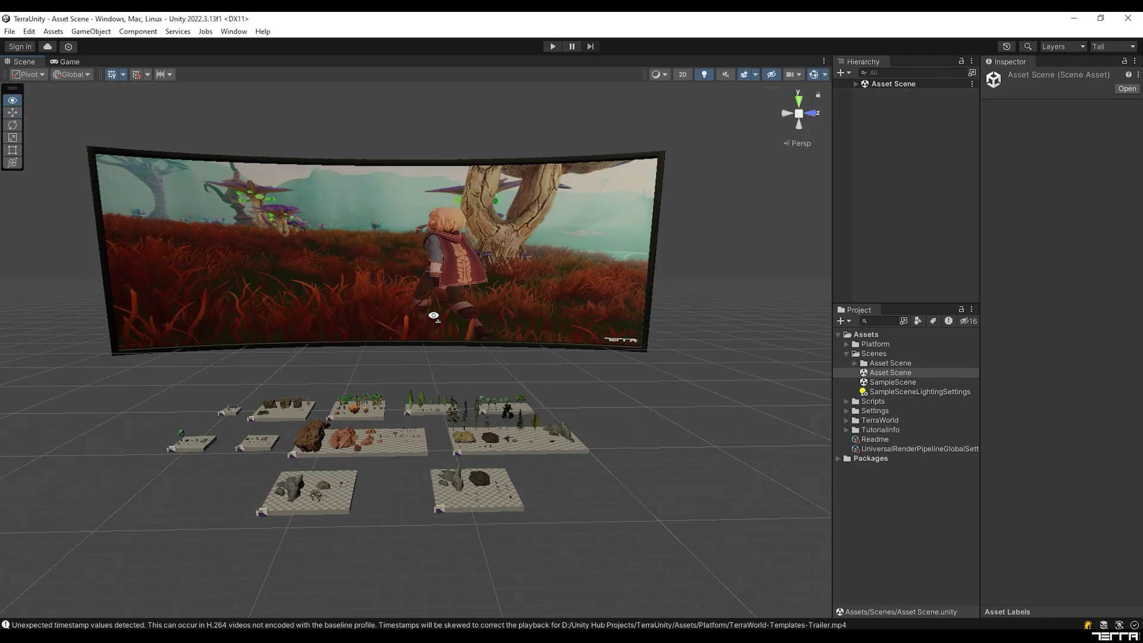
alt+drag(434, 311, 415, 326)
right_drag(414, 326, 602, 318)
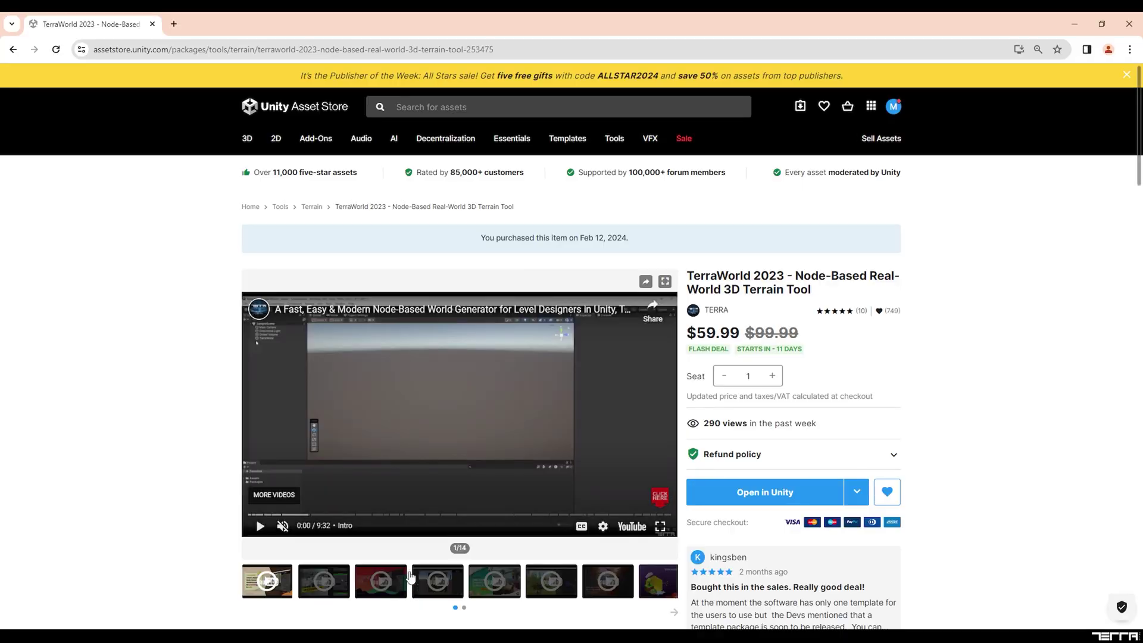
scroll(993, 352, down, 2)
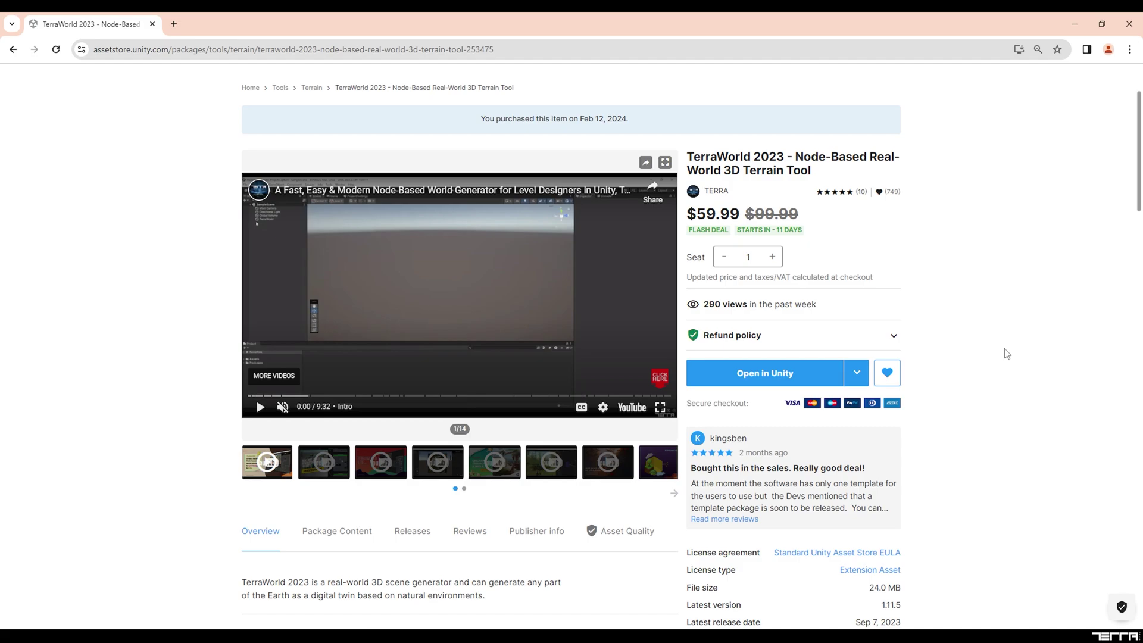
scroll(1005, 354, up, 1)
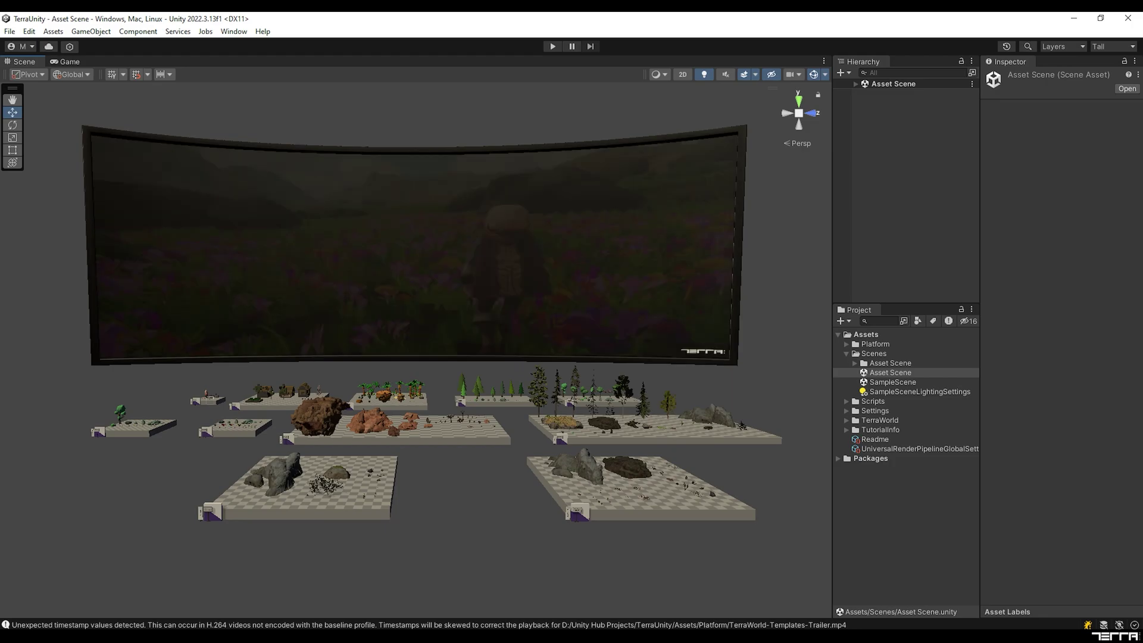
Download and import TerraWorld 2023 from My Assets in the Package Manager, accepting its licence
click(234, 31)
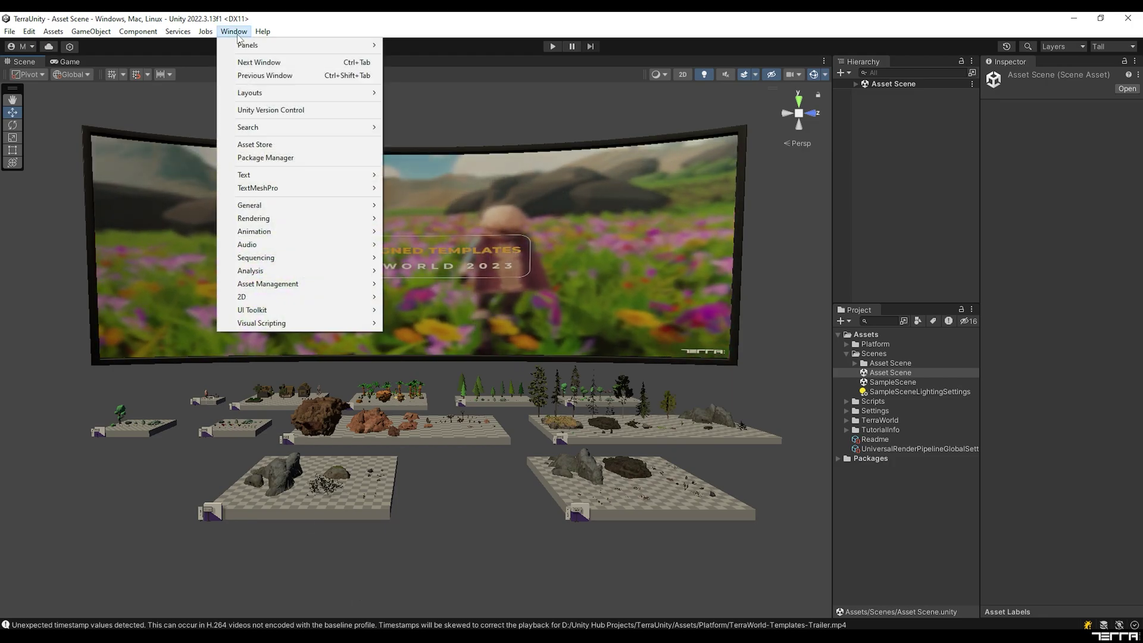
click(256, 157)
click(254, 120)
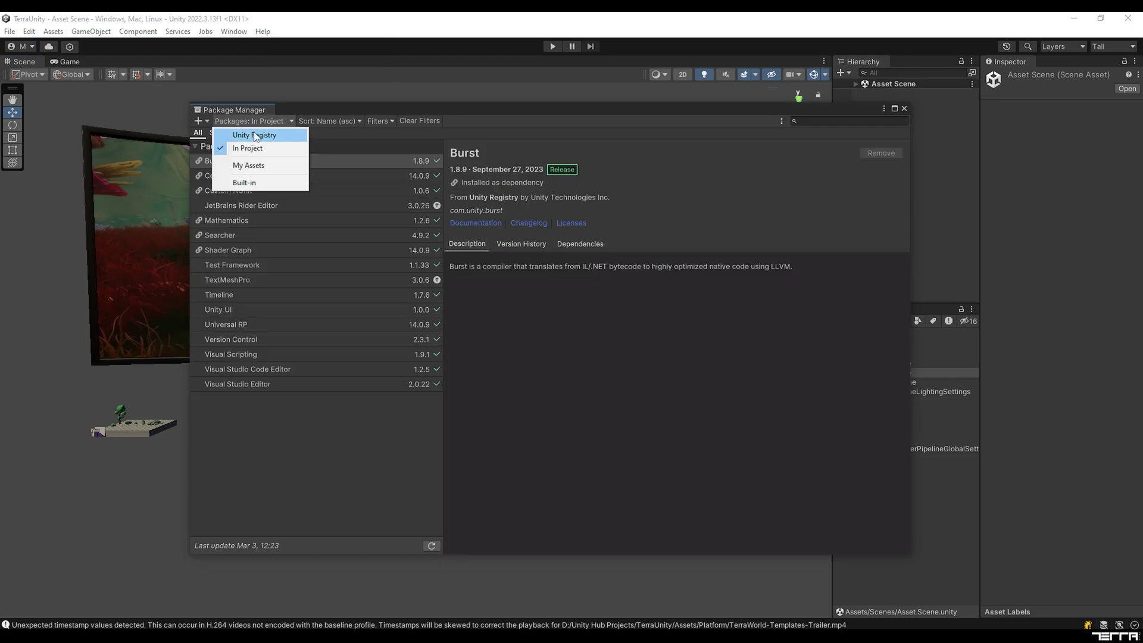
click(244, 166)
click(239, 179)
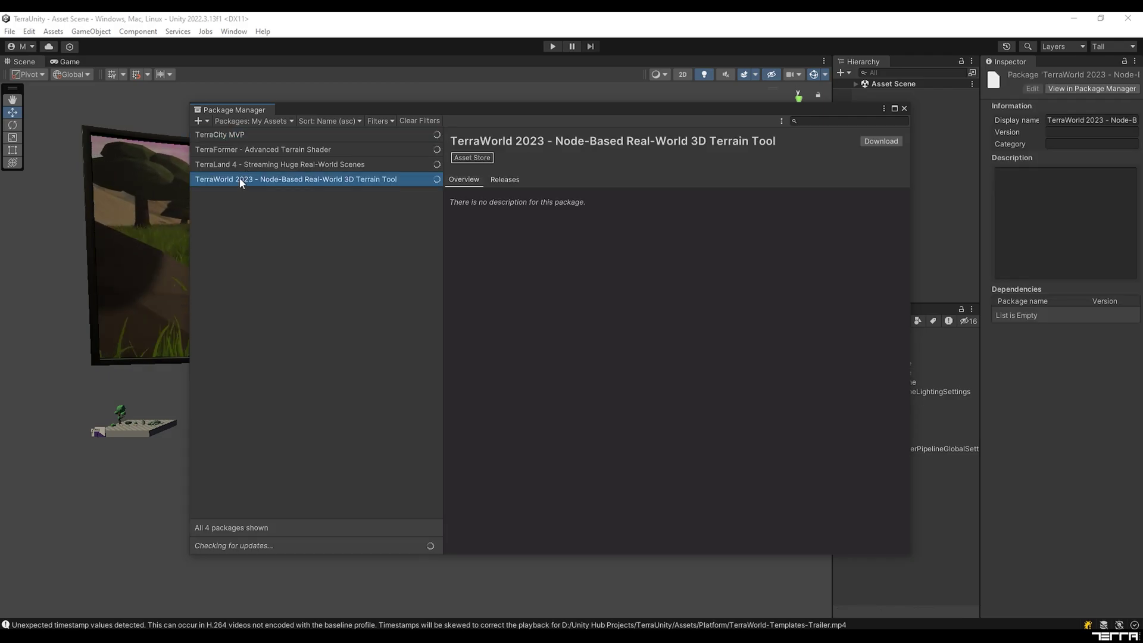
click(865, 143)
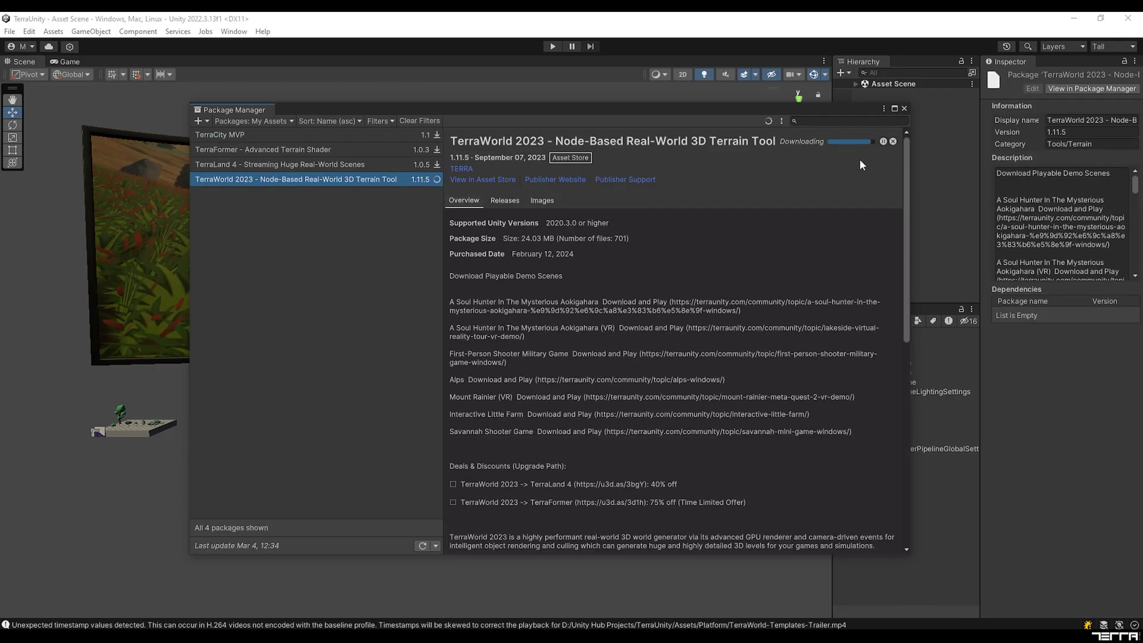
click(825, 141)
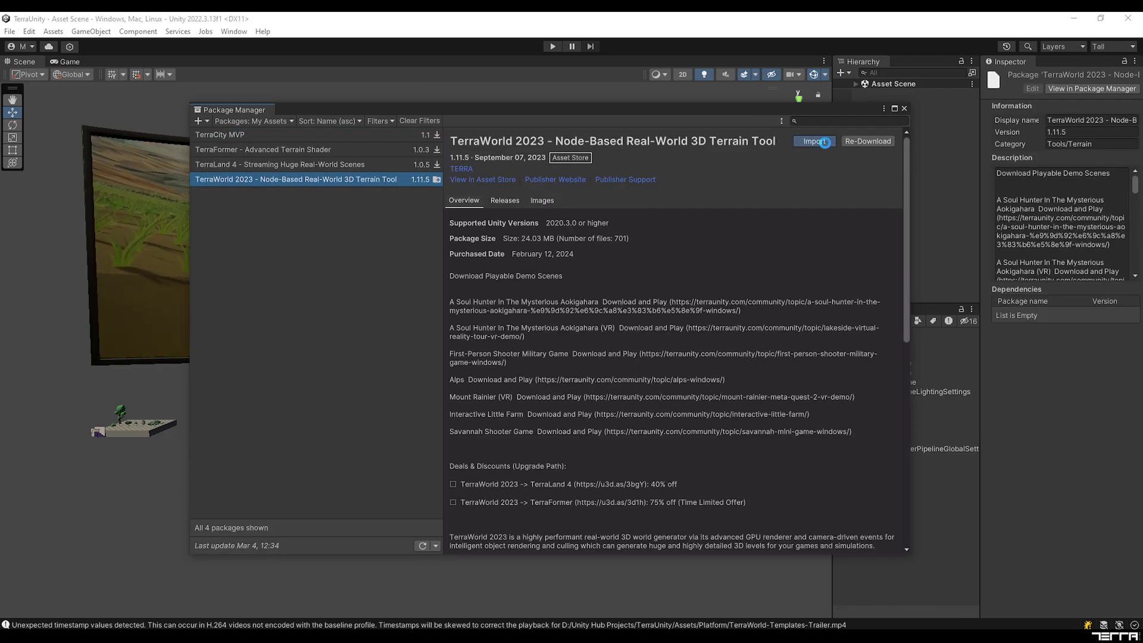
click(355, 421)
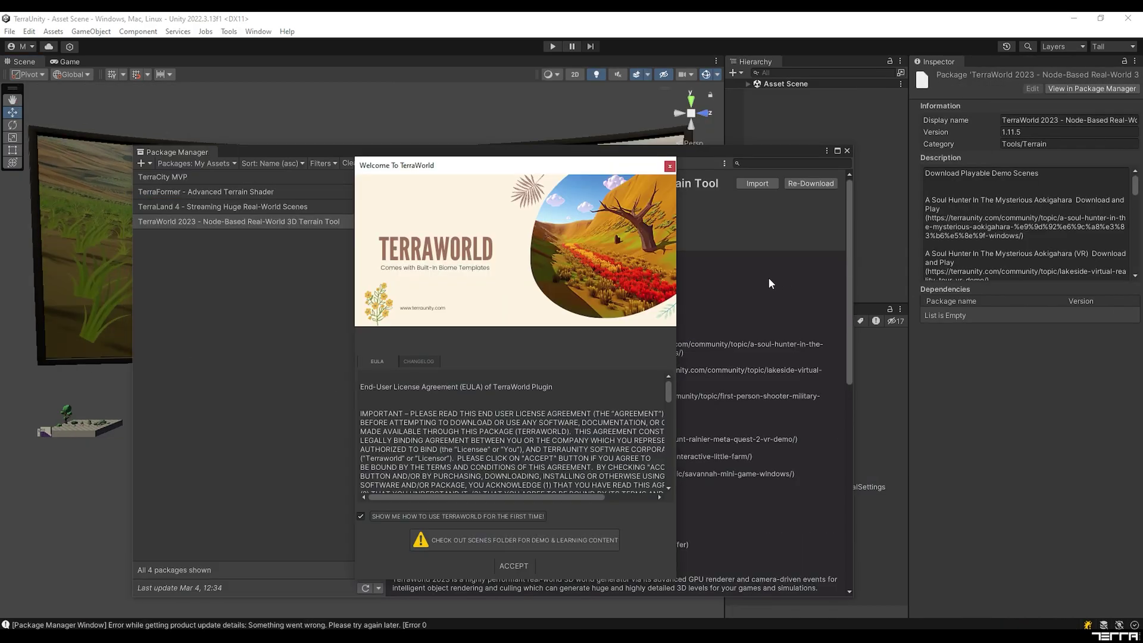
click(513, 565)
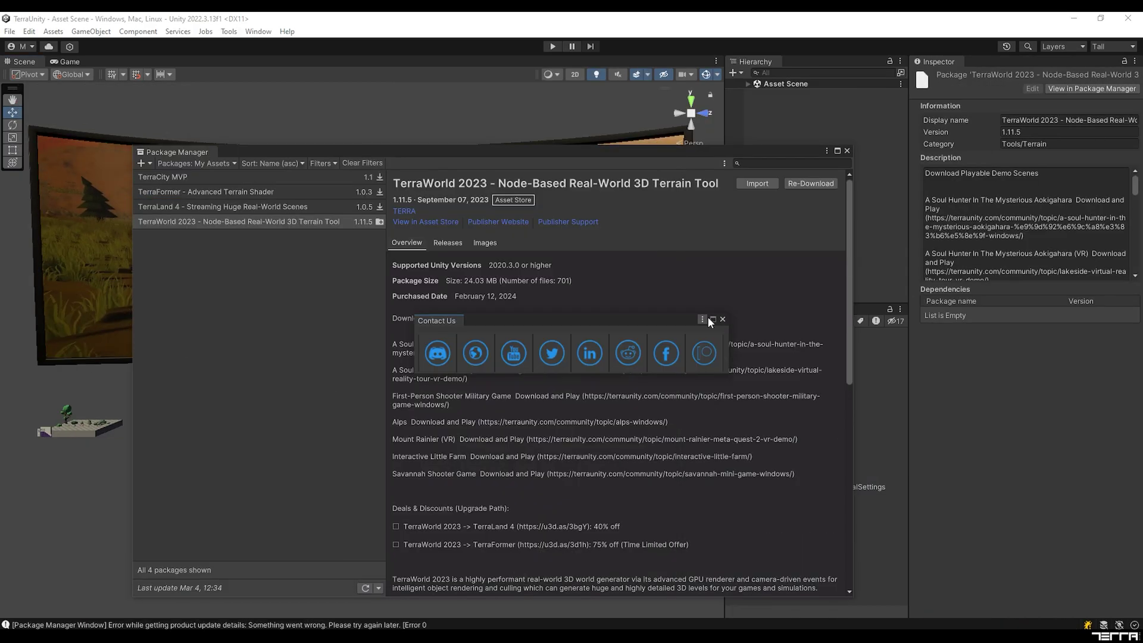
Close the Package Manager and start a new Untitled scene with Ctrl+N
click(847, 151)
key(ctrl+n)
click(416, 398)
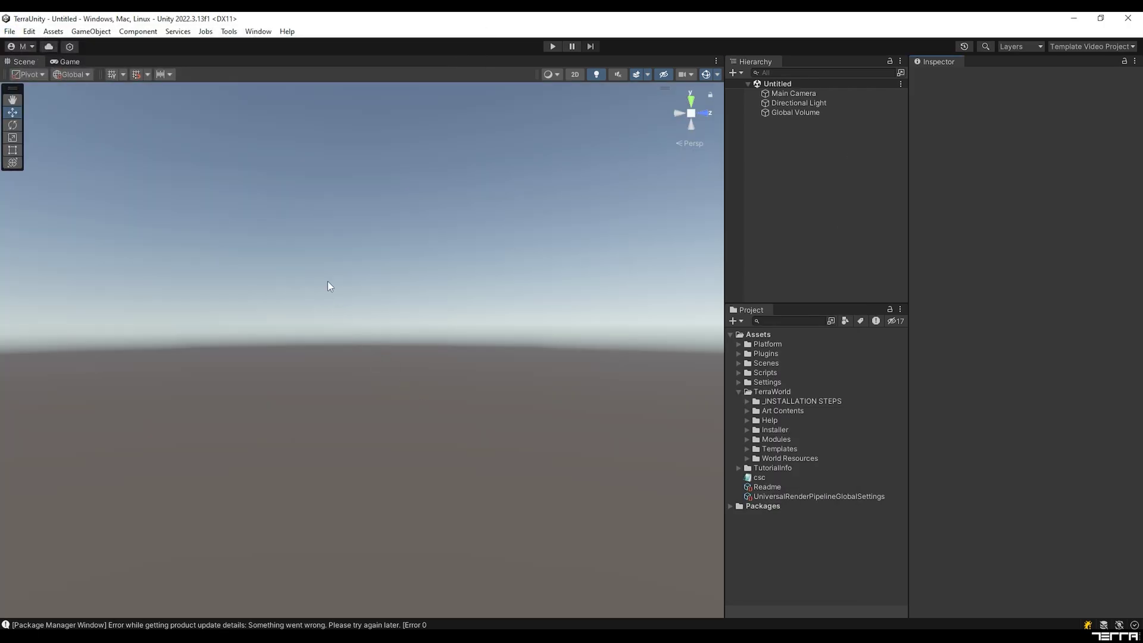
Launch TerraWorld 2023 and load the Forest template, cancelling its automatic scene generation
click(229, 32)
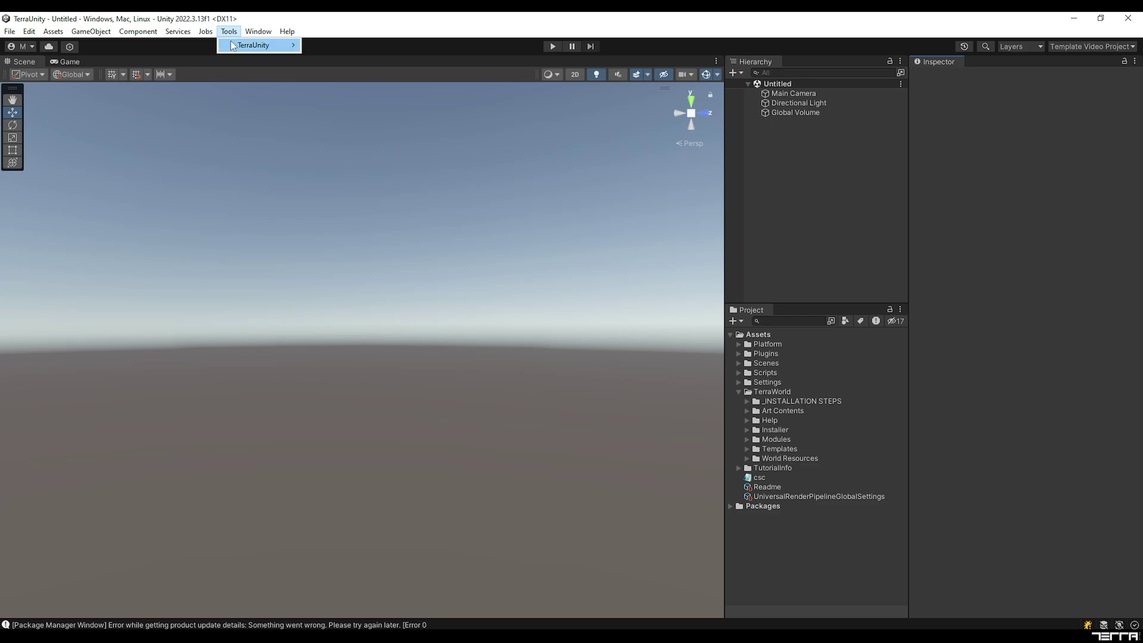
mouse_move(236, 46)
click(327, 46)
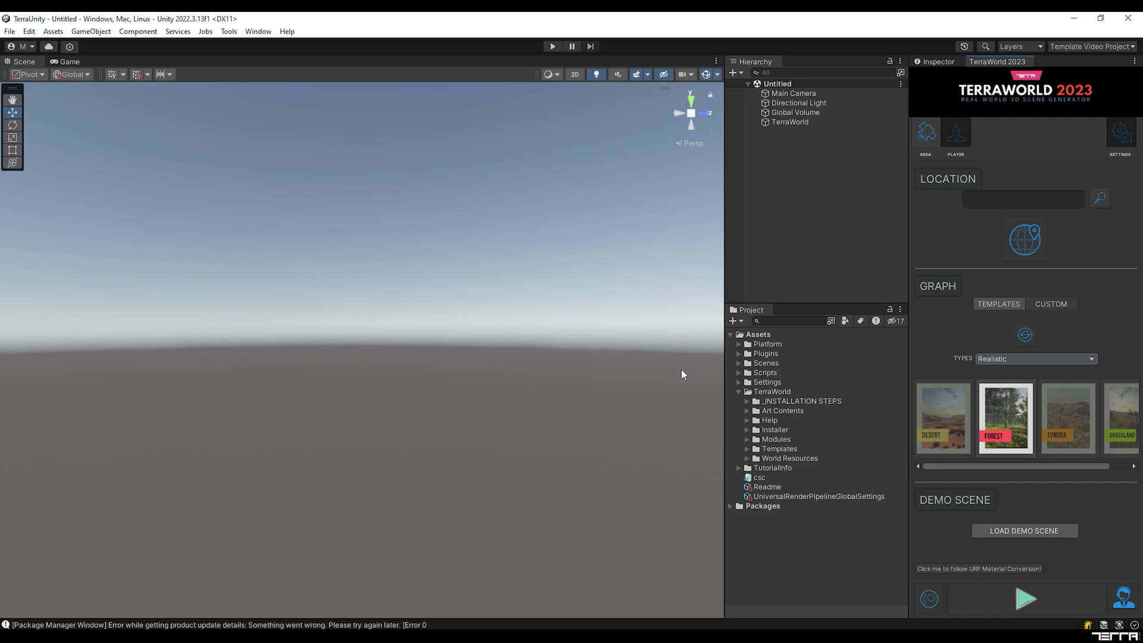
click(992, 413)
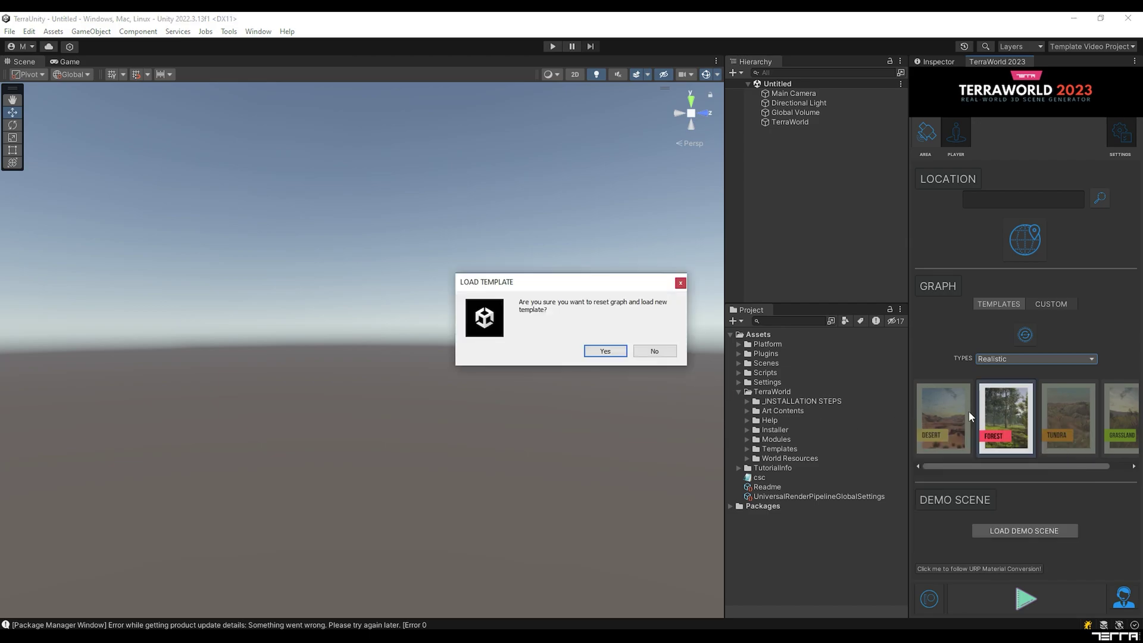
click(593, 350)
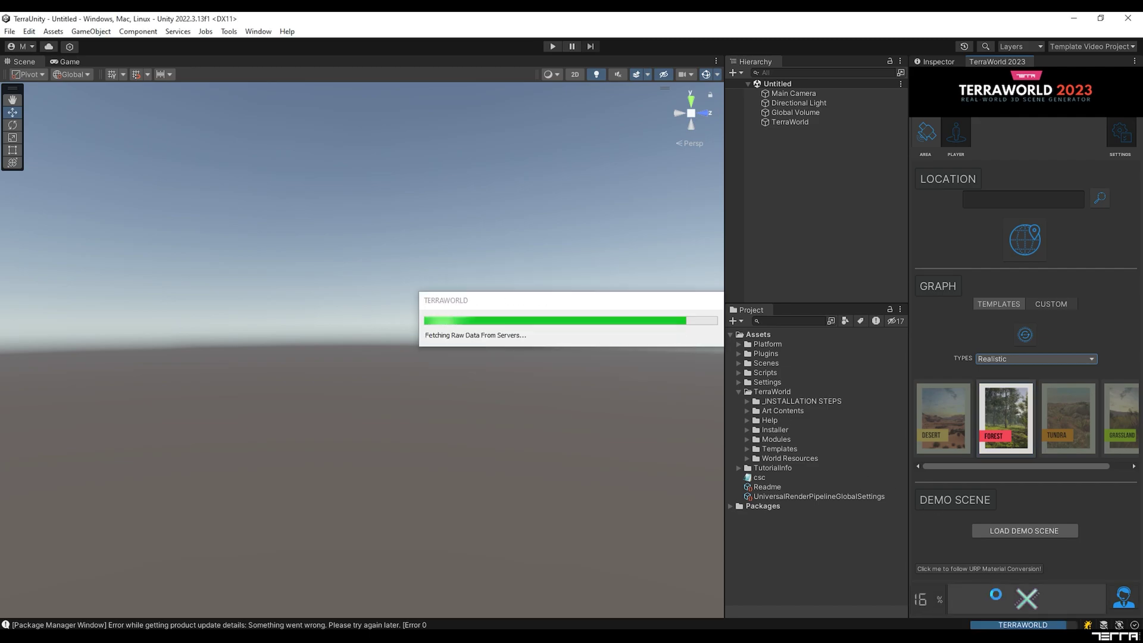
click(995, 592)
click(612, 352)
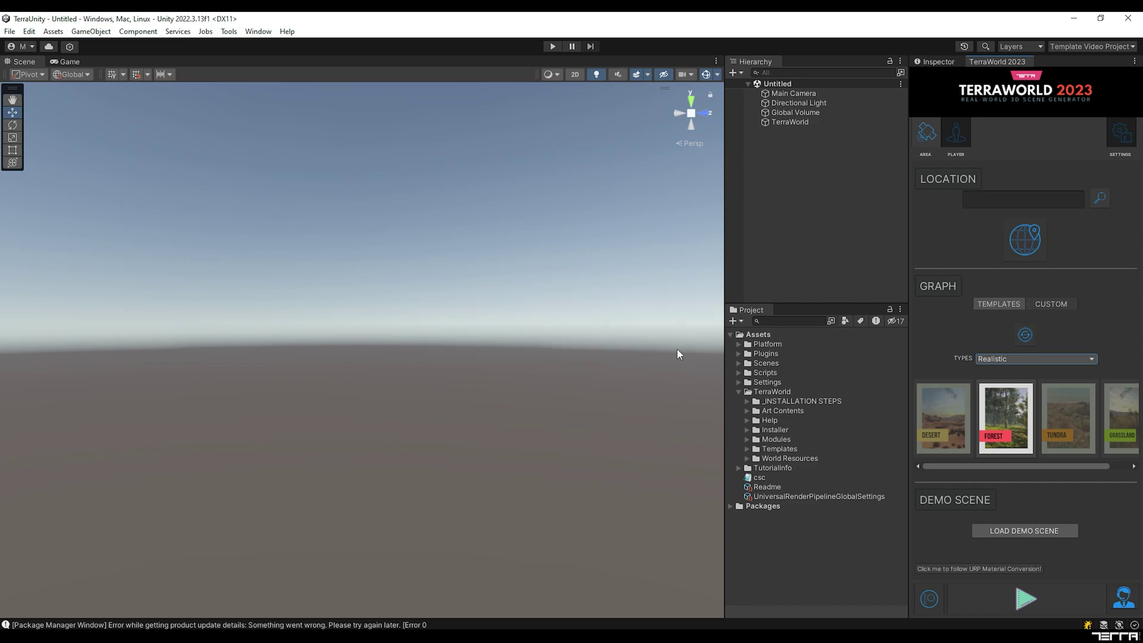
Open the custom TerraWorld graph and locate Matterhorn through the Location search
click(1033, 304)
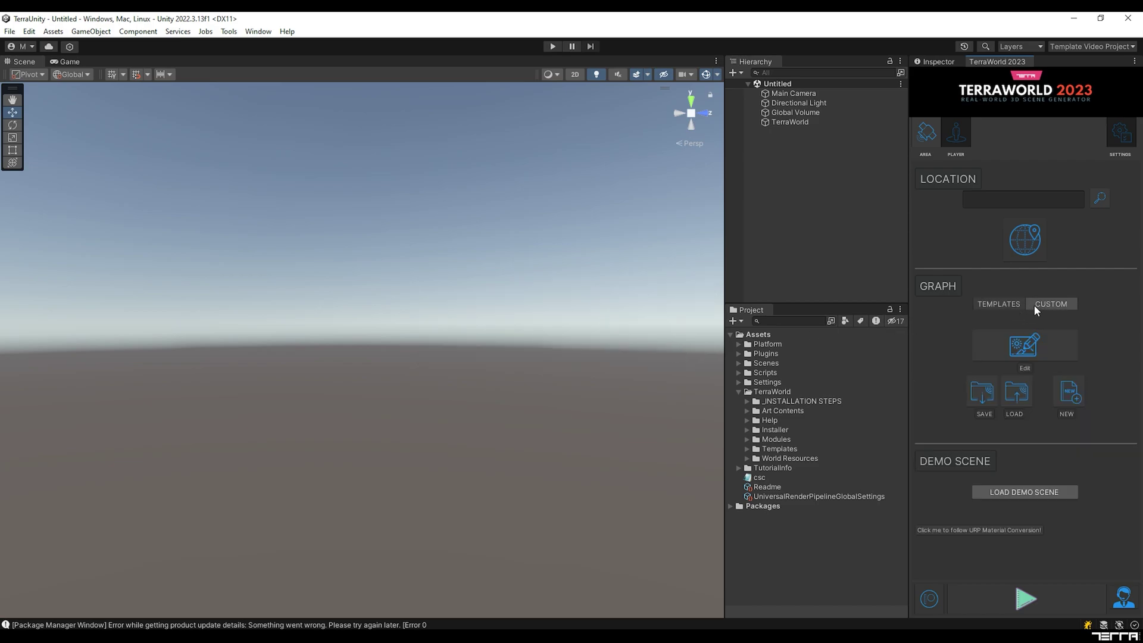
click(1018, 345)
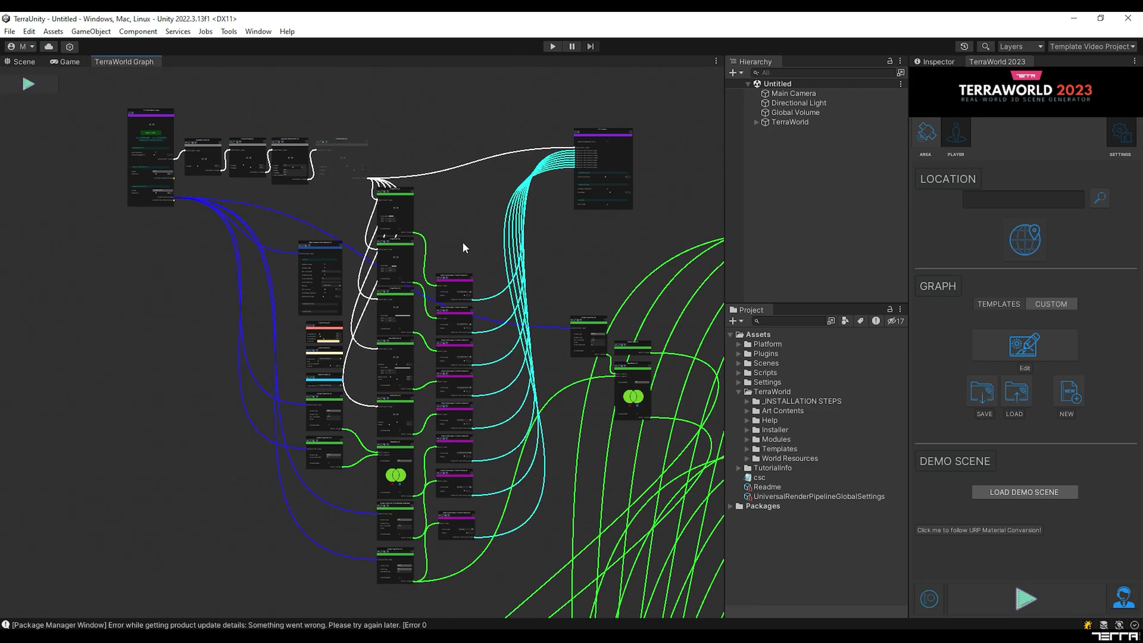
click(984, 199)
text(Matter)
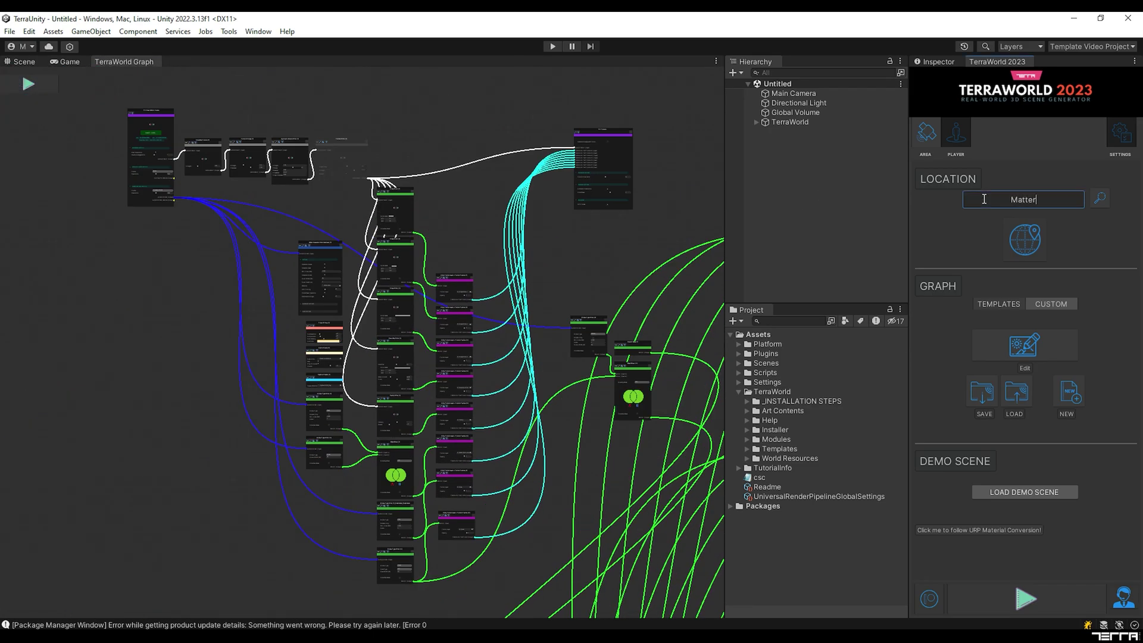
text(horn)
click(1100, 199)
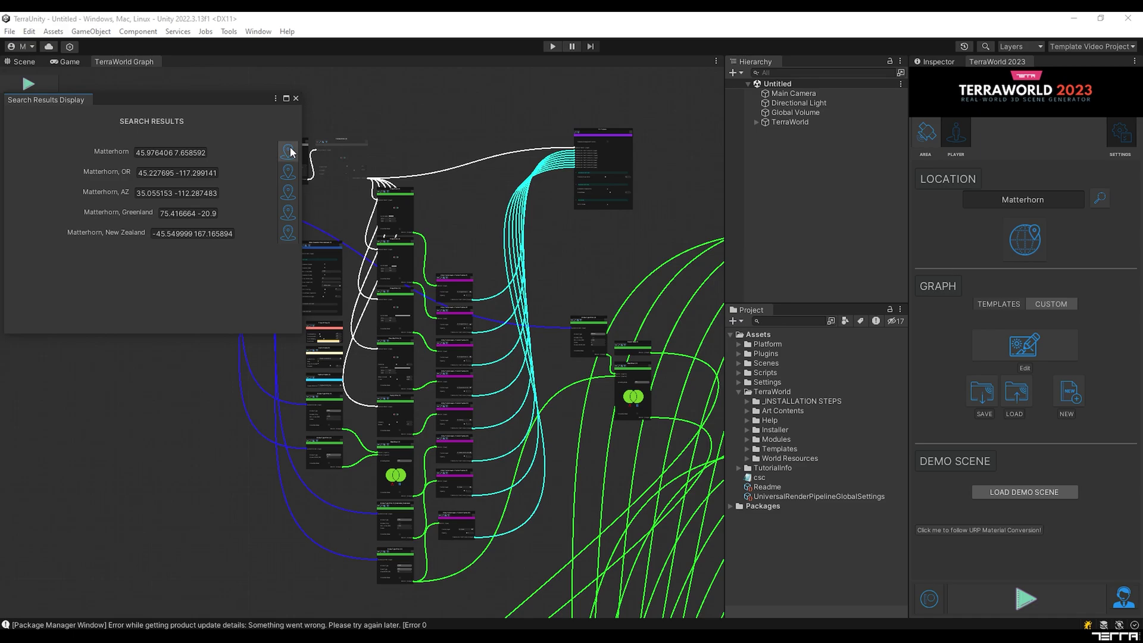
click(288, 152)
Set the Interactive Map to latitude 45.41811, longitude 7.602743 and an 8 km size
scroll(586, 323, down, 1)
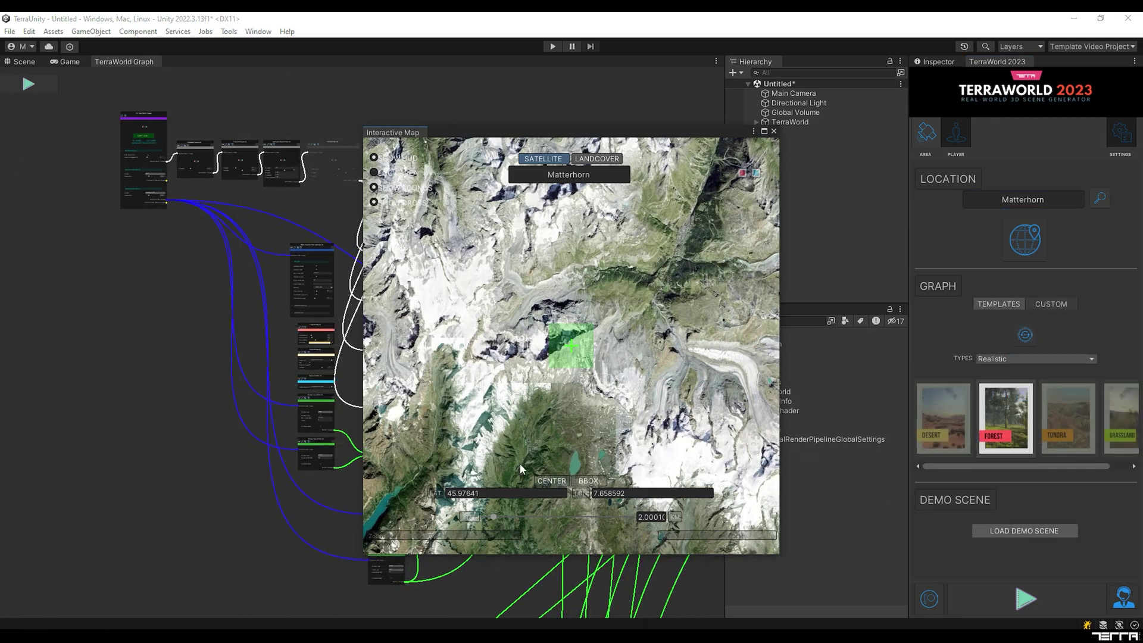
click(459, 494)
text(48)
key(Tab)
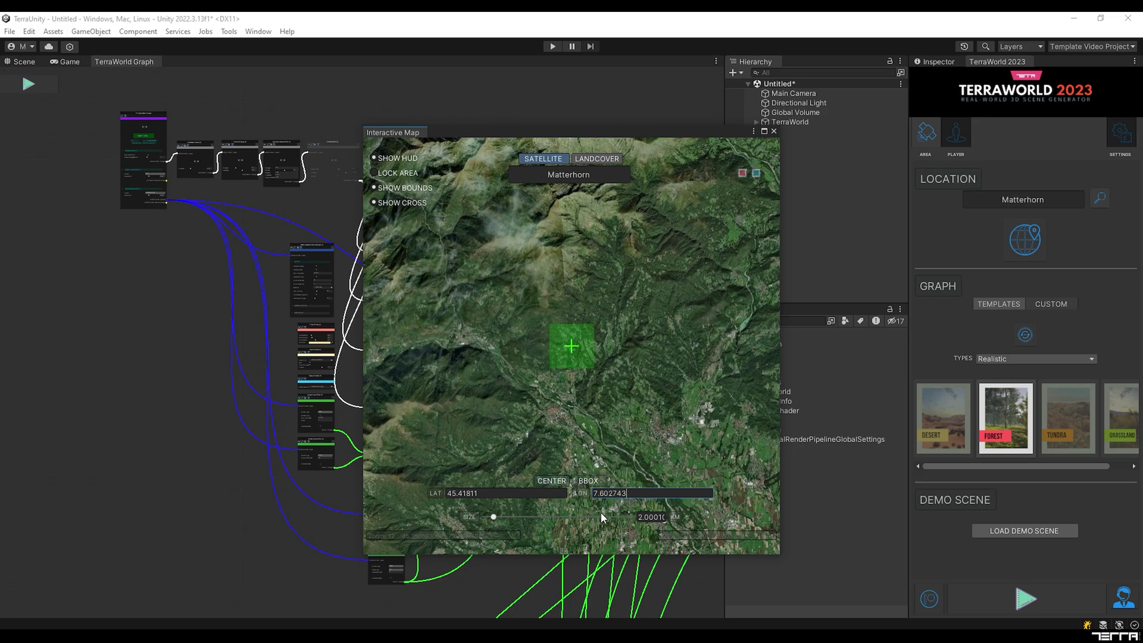
click(646, 517)
text(8)
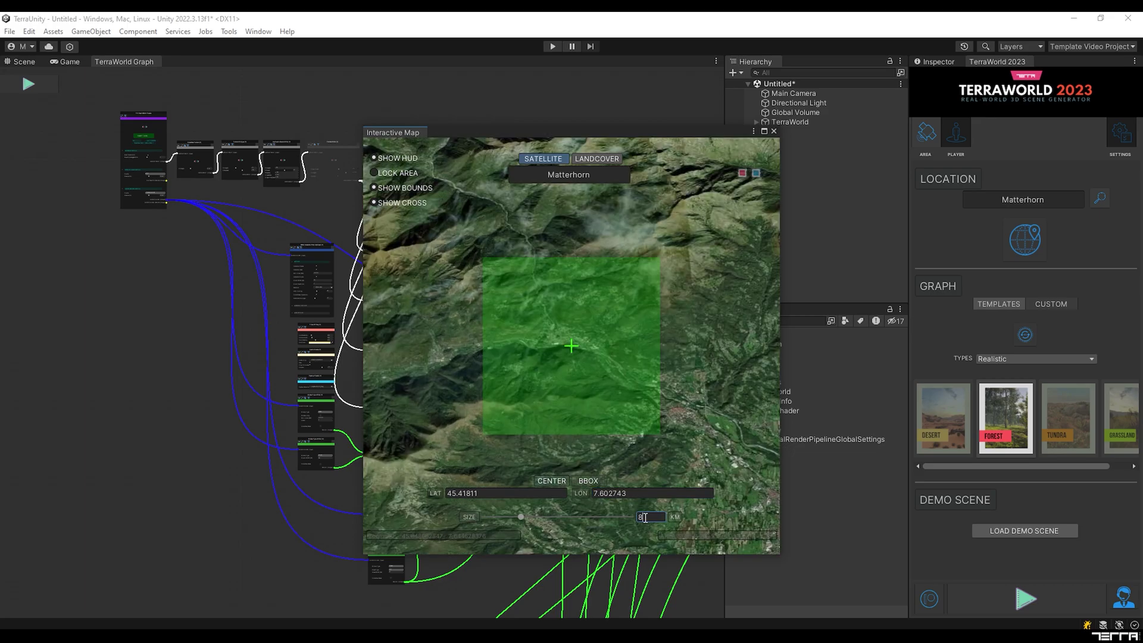
Close the map and reload the Forest template for the new area
click(774, 131)
click(1005, 416)
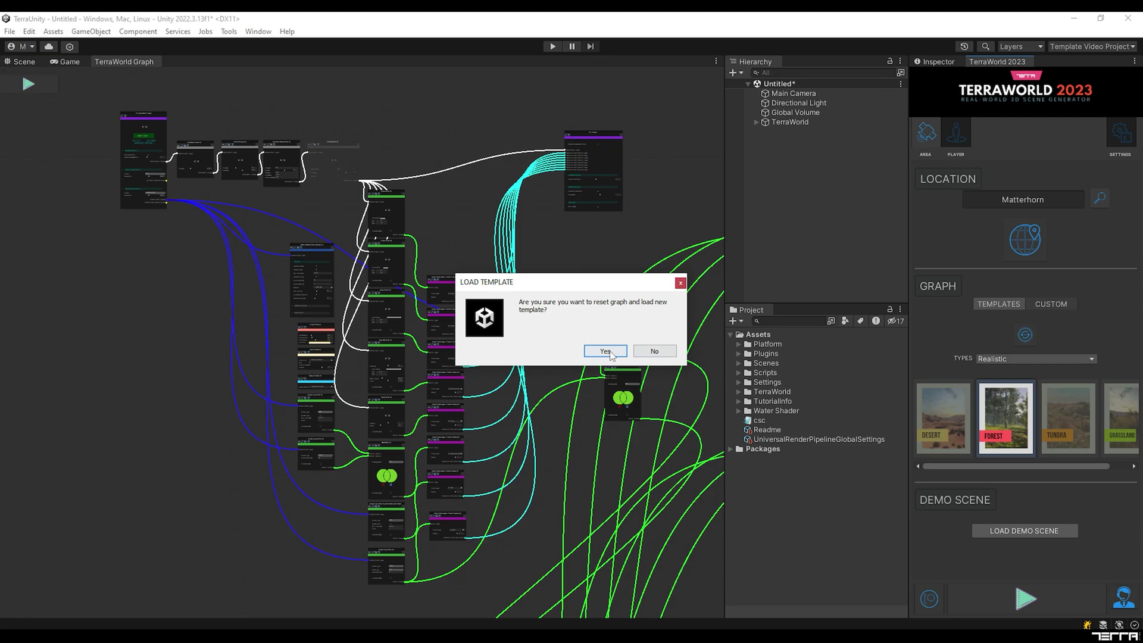
click(605, 352)
Generate the forest scene, then view TerraFormer - Advanced Terrain Shader in a docked Package Manager
click(610, 353)
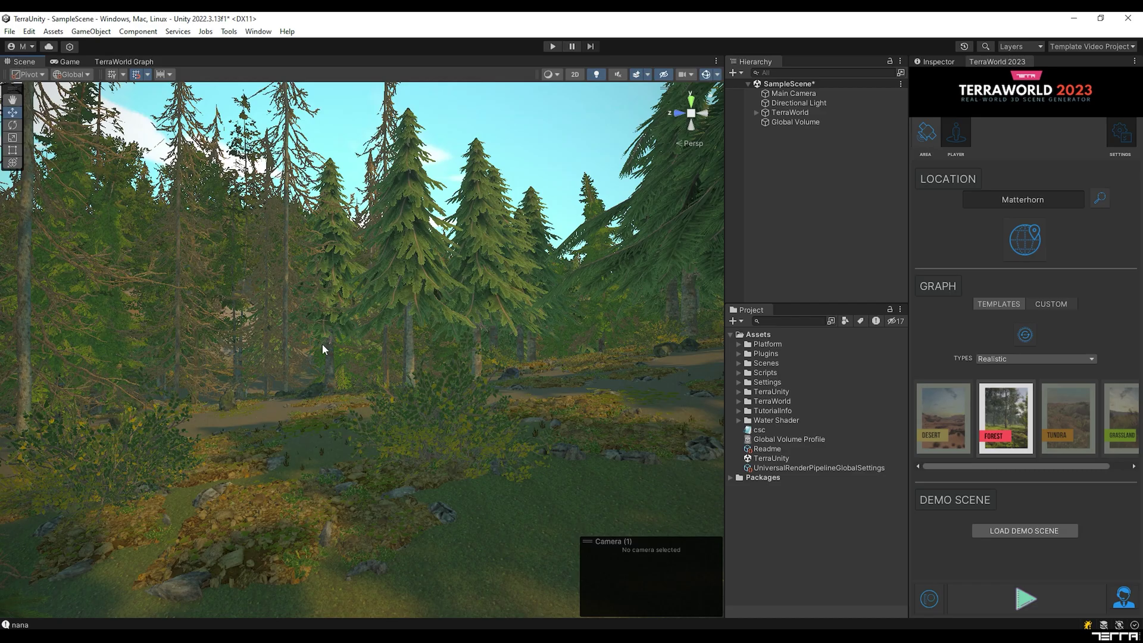
right_drag(223, 403, 464, 427)
click(257, 31)
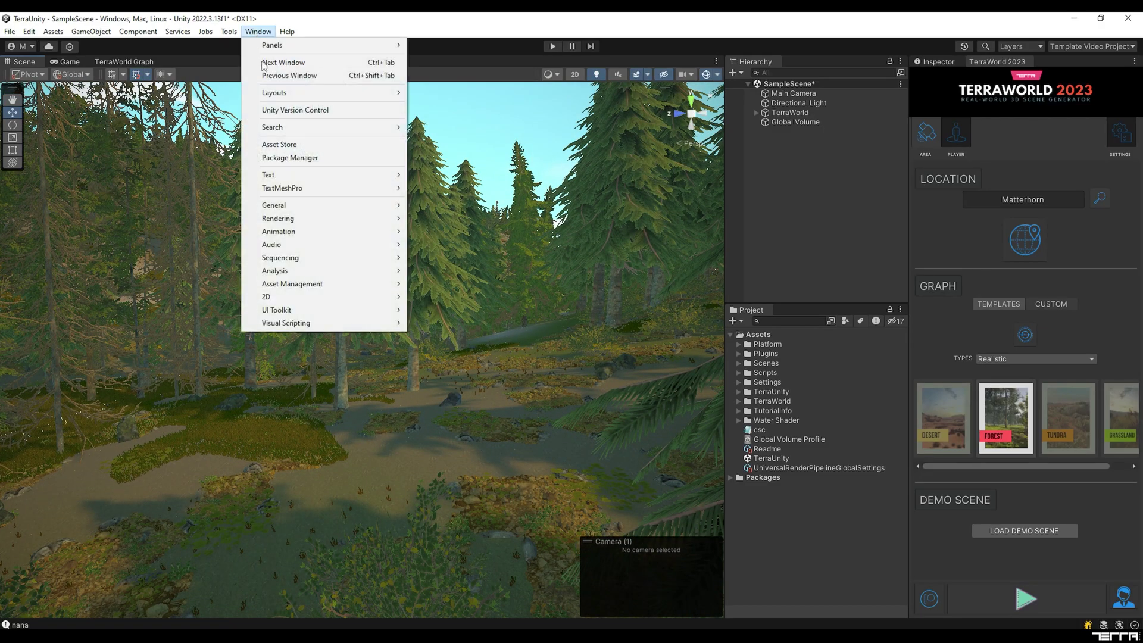
click(284, 156)
drag(200, 149, 197, 65)
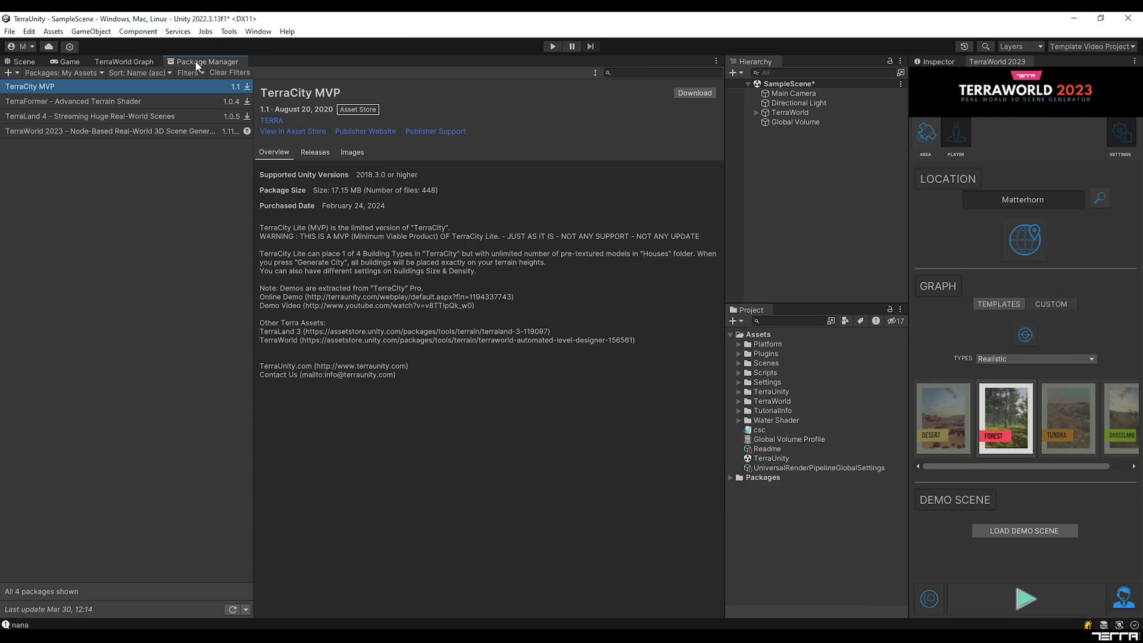
click(157, 103)
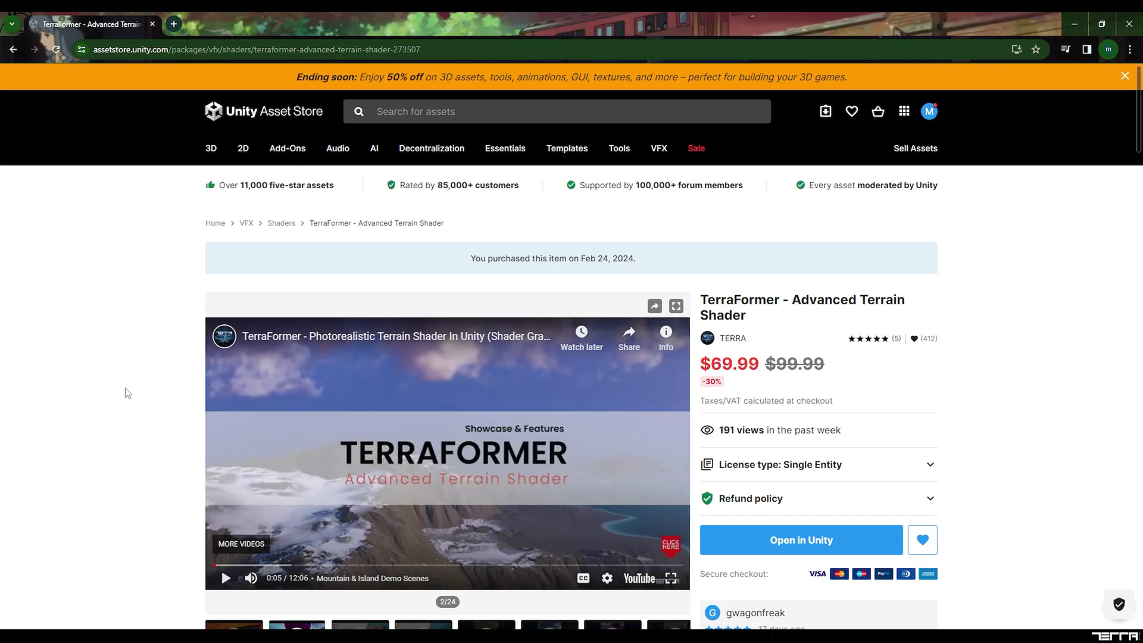
scroll(127, 393, down, 1)
scroll(127, 393, down, 15)
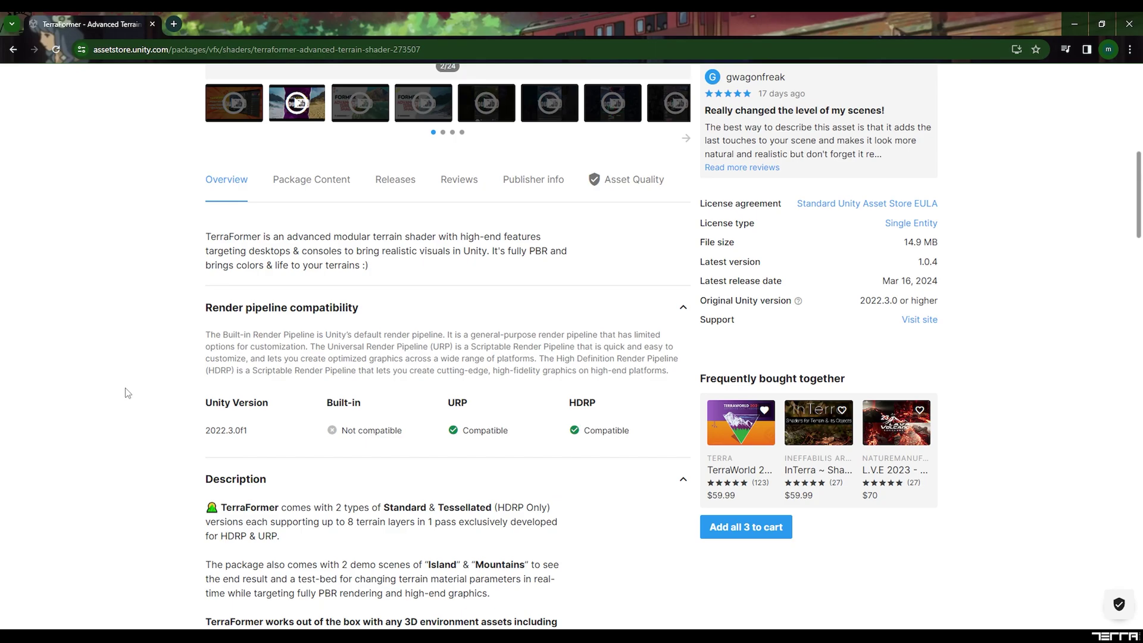
scroll(126, 393, down, 5)
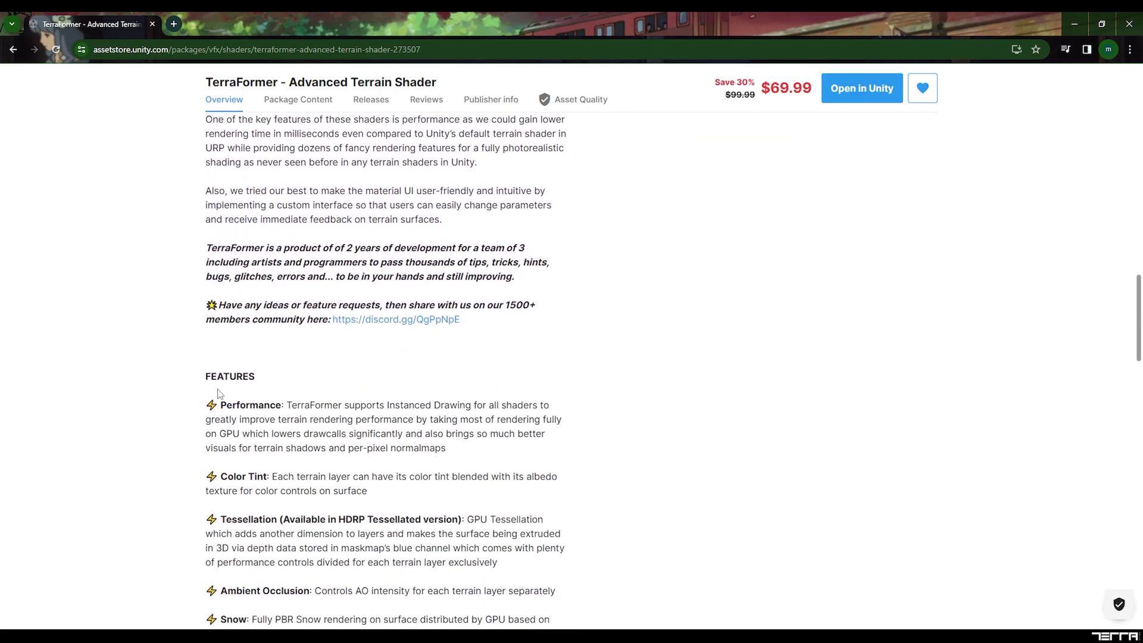
scroll(149, 373, down, 15)
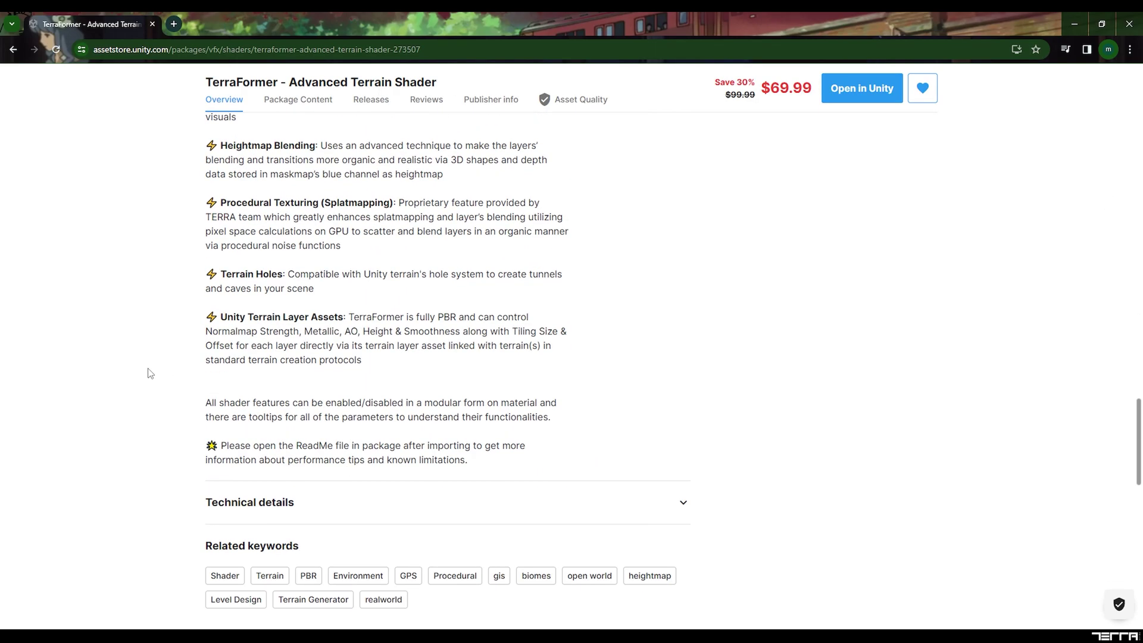
scroll(150, 373, up, 20)
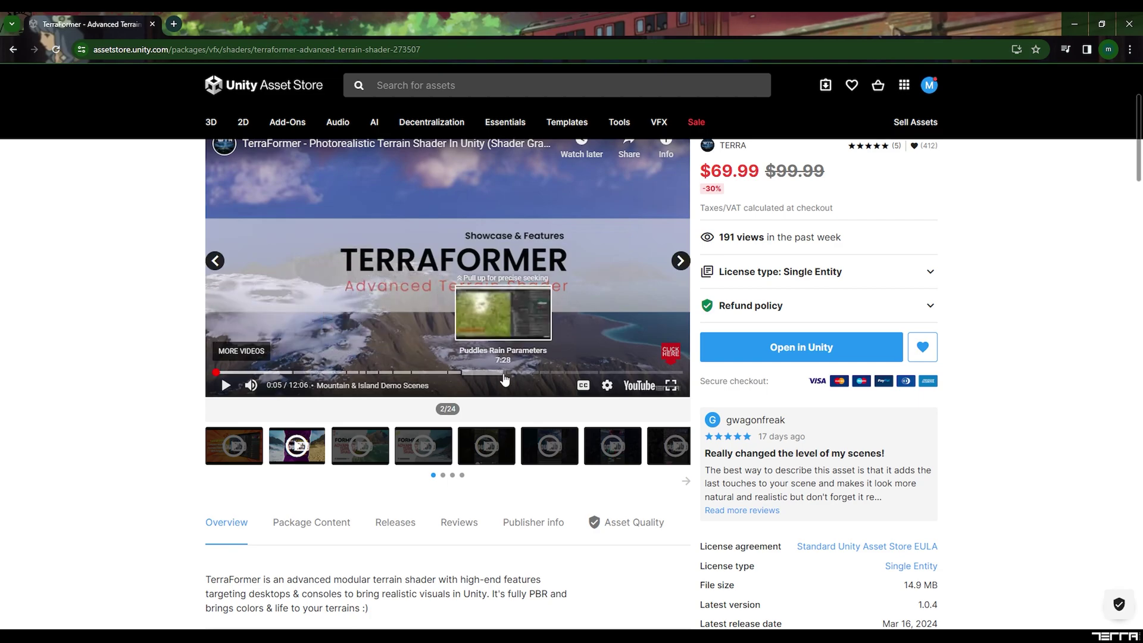
scroll(175, 338, up, 3)
scroll(174, 337, down, 1)
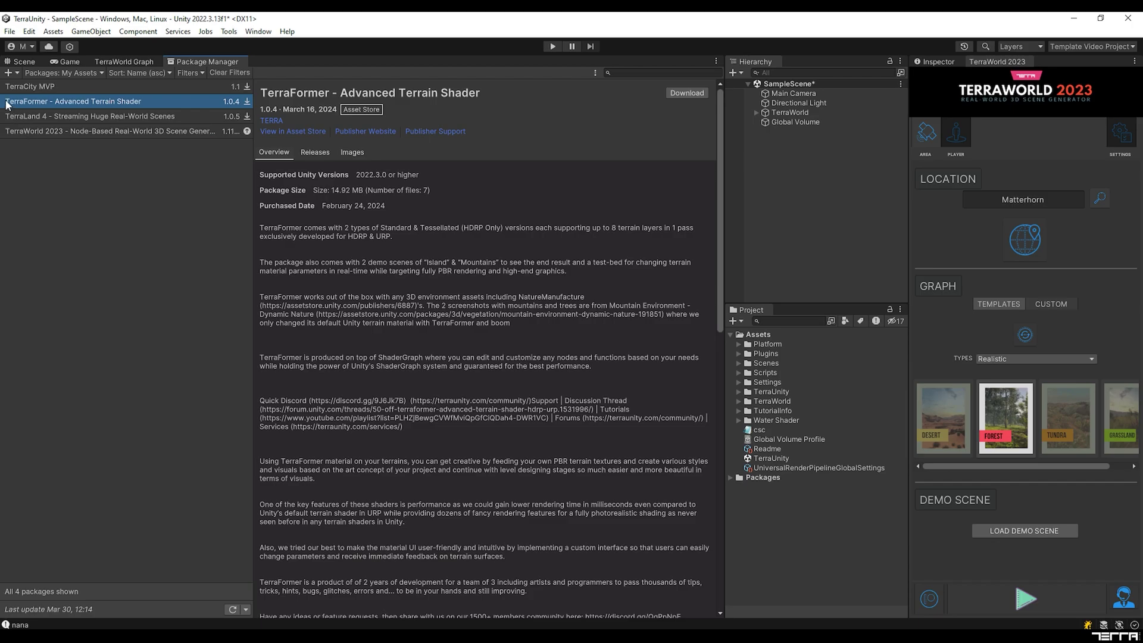
Download and import TerraFormer - Advanced Terrain Shader, then expand its folder from the Scene tab
click(686, 93)
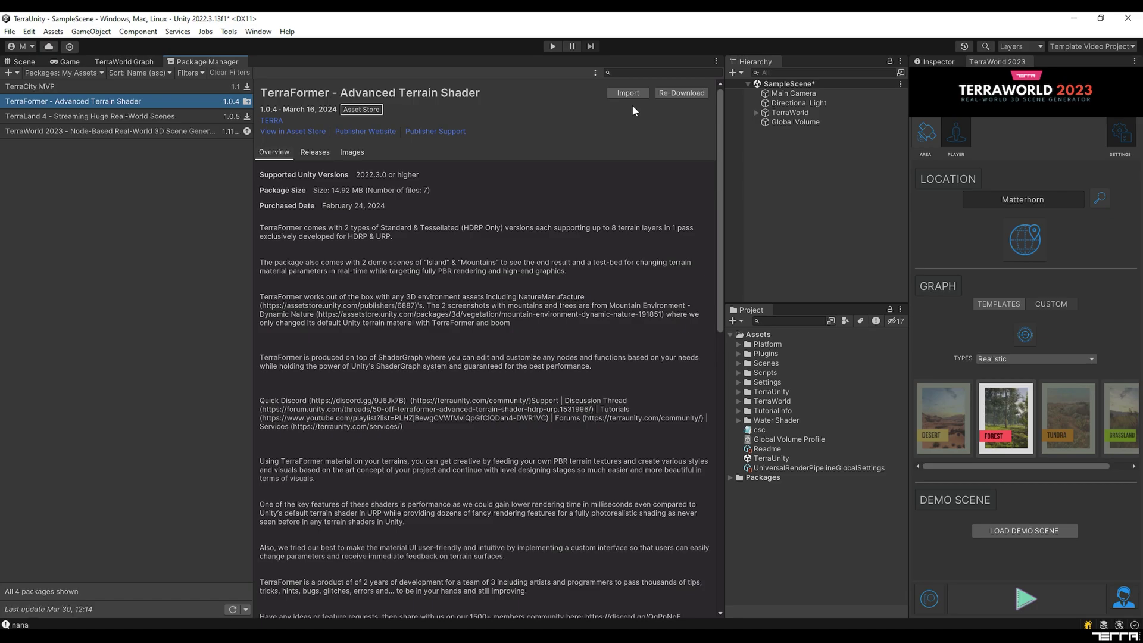
click(628, 93)
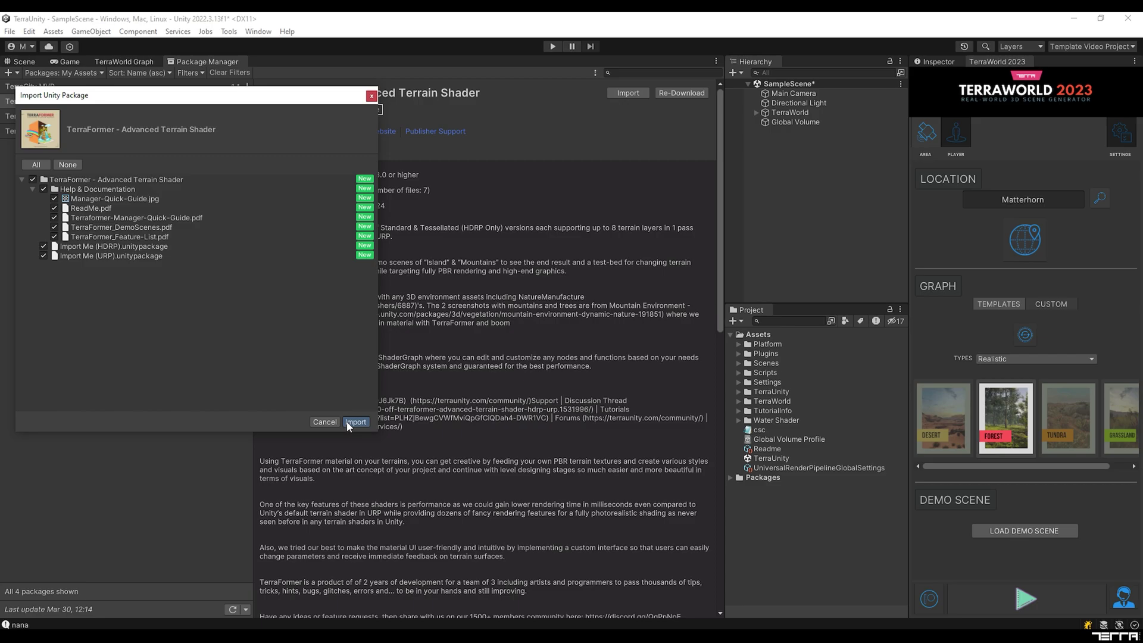
click(356, 422)
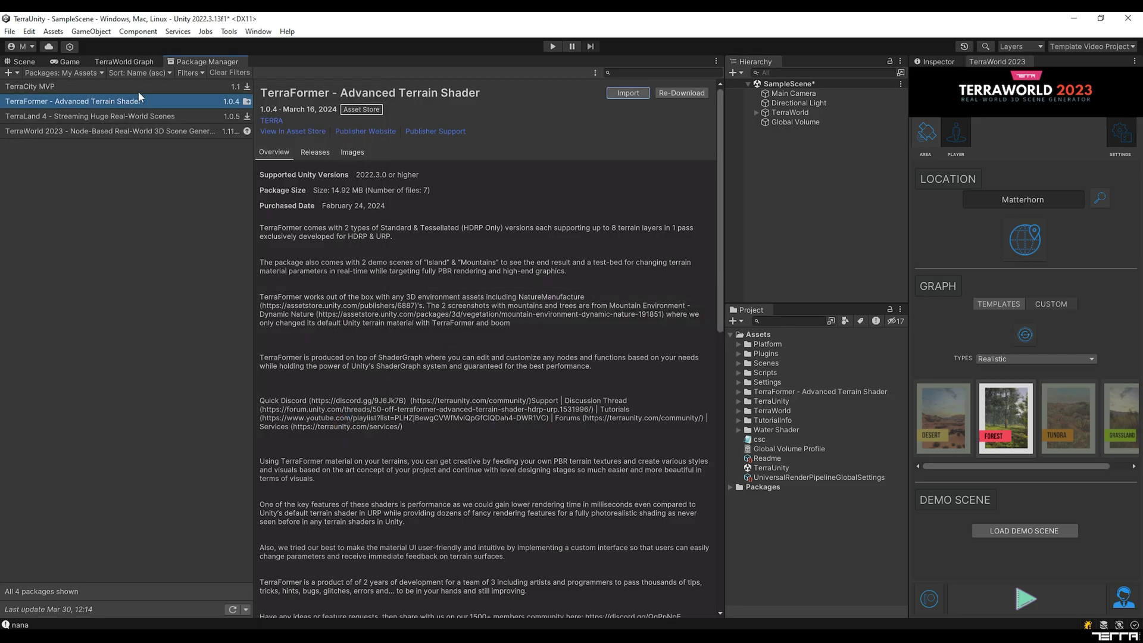
click(25, 63)
click(739, 392)
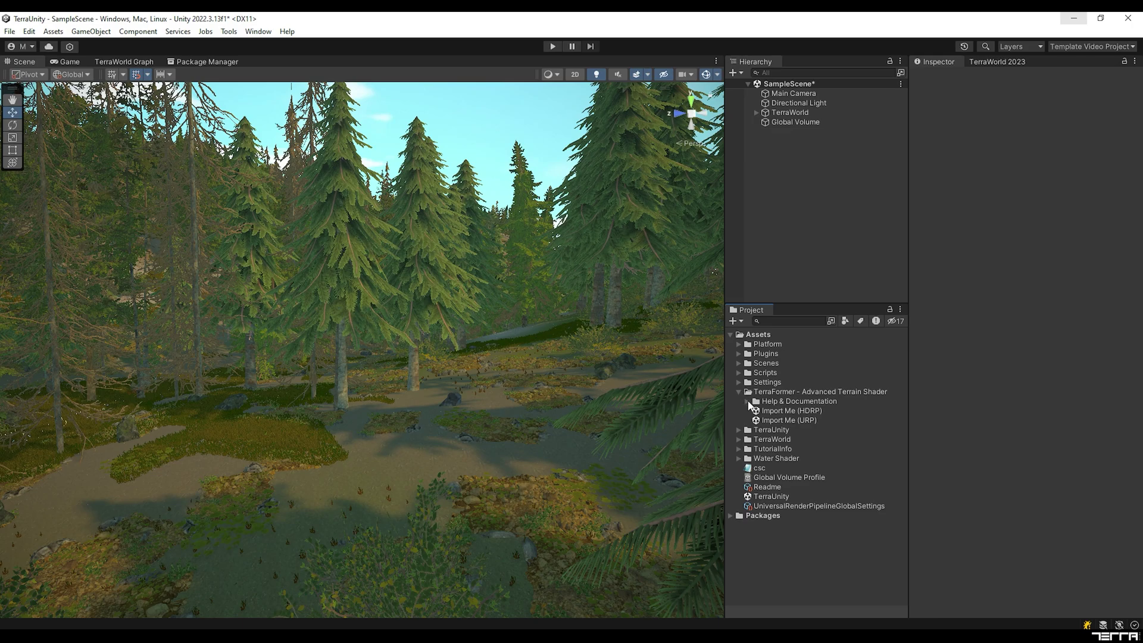
Import the 'Import Me (URP)' package from the TerraFormer folder with all its files
click(747, 402)
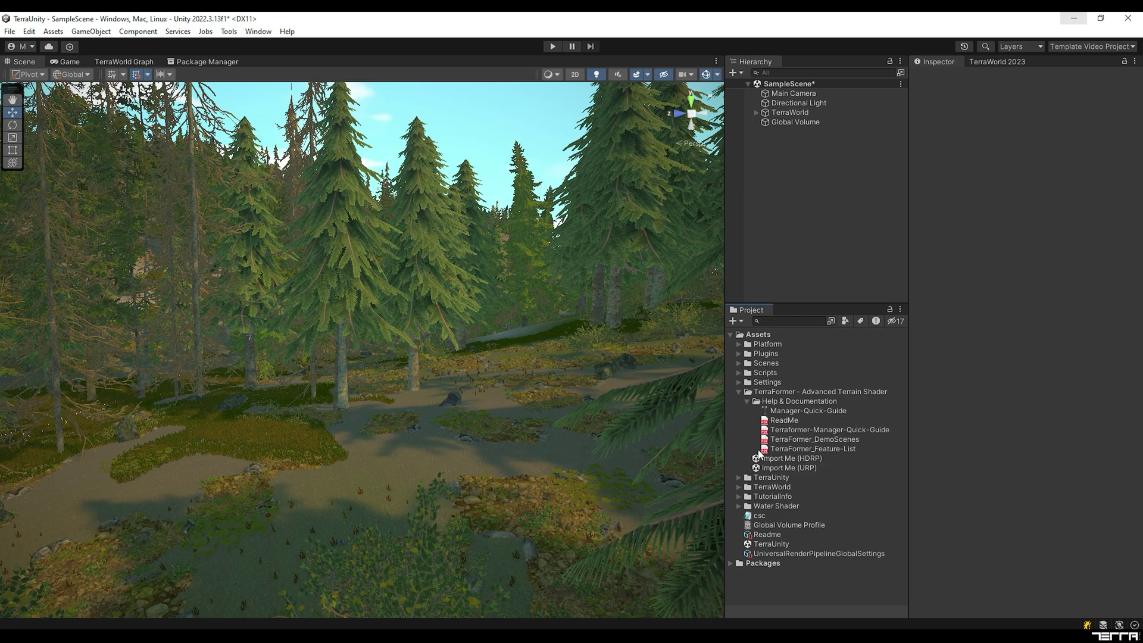
click(747, 402)
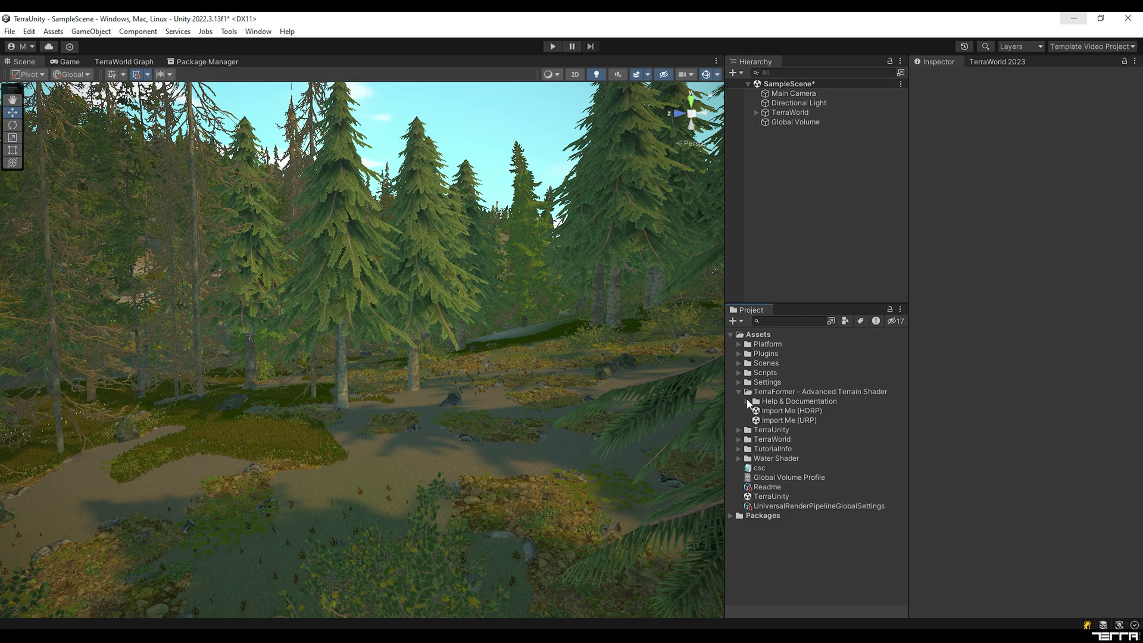
click(760, 411)
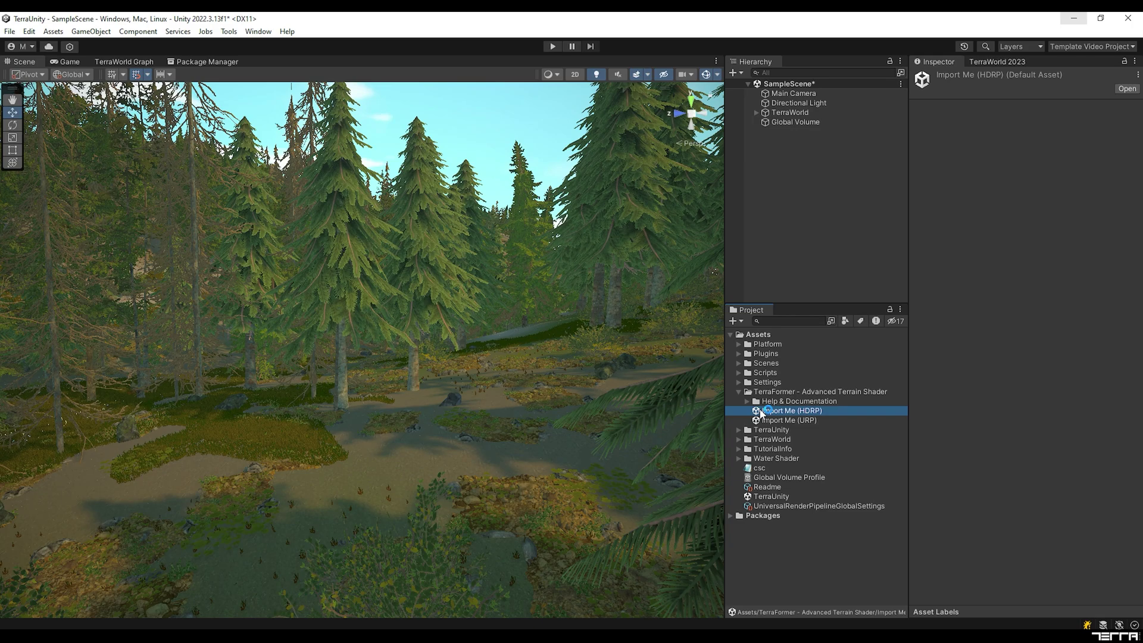
click(765, 422)
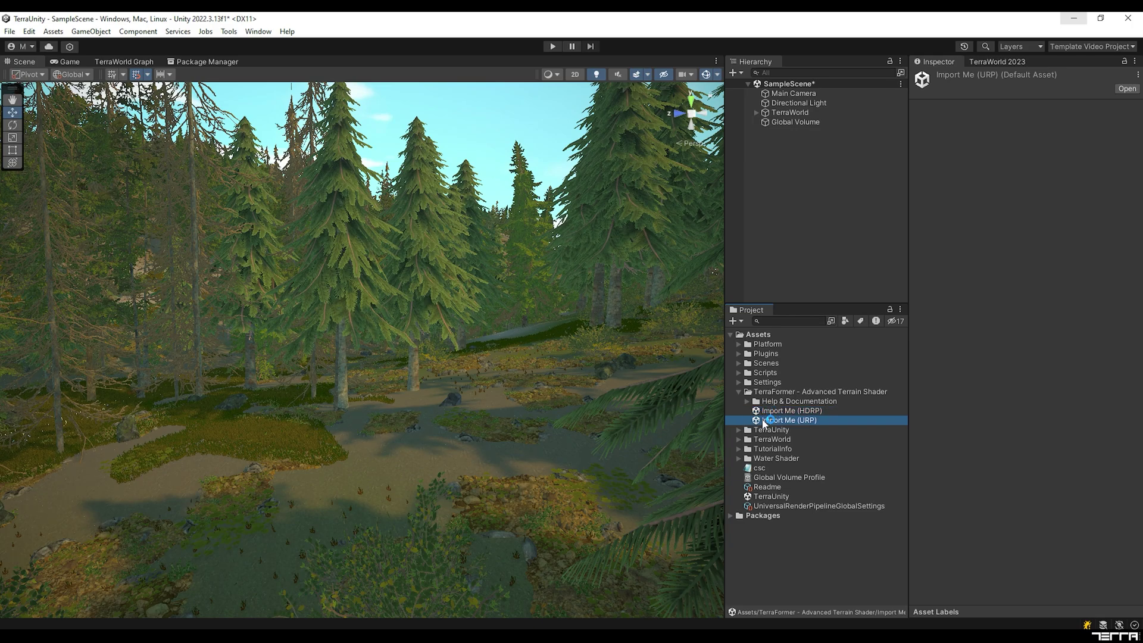
double_click(762, 420)
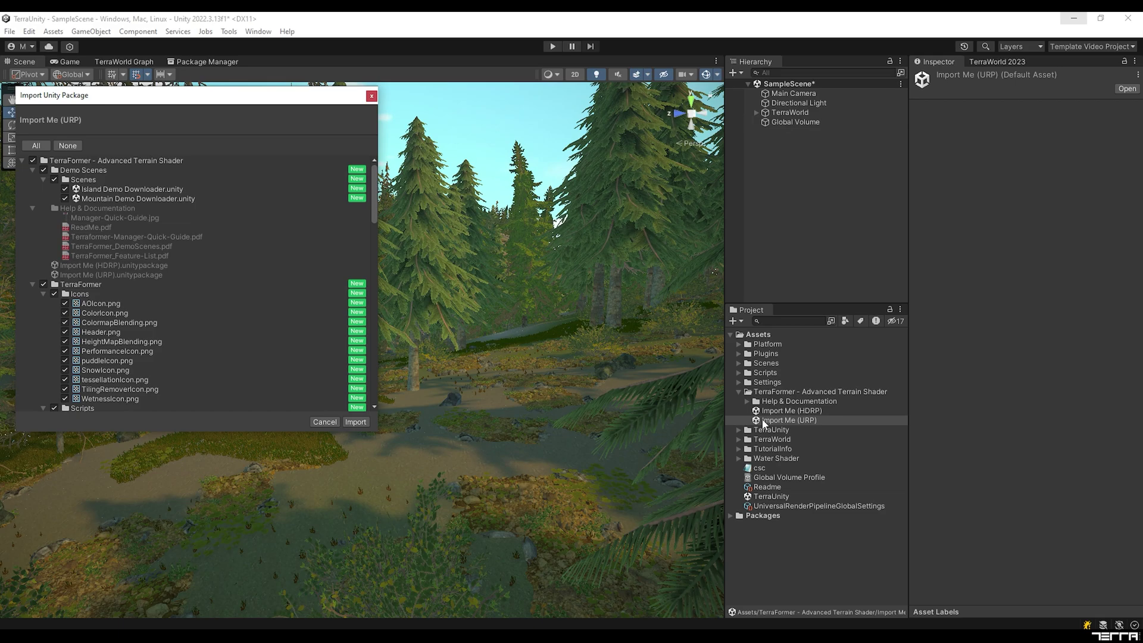
click(355, 418)
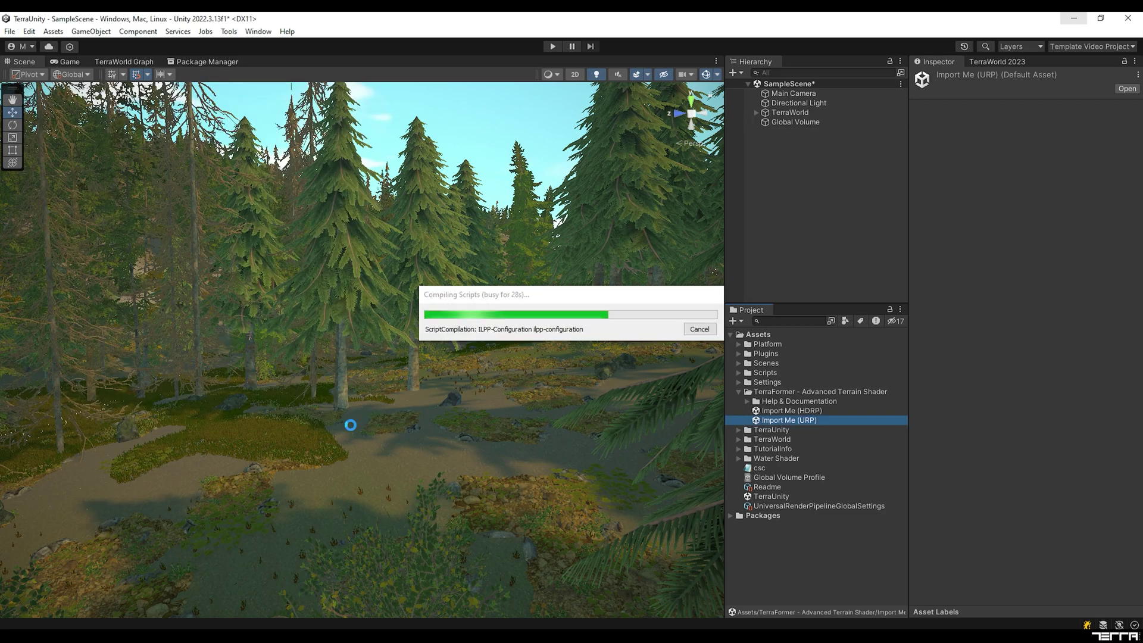
Browse the new Demo Scenes to see the Island and Mountain Demo Downloaders, then collapse the folders
click(747, 419)
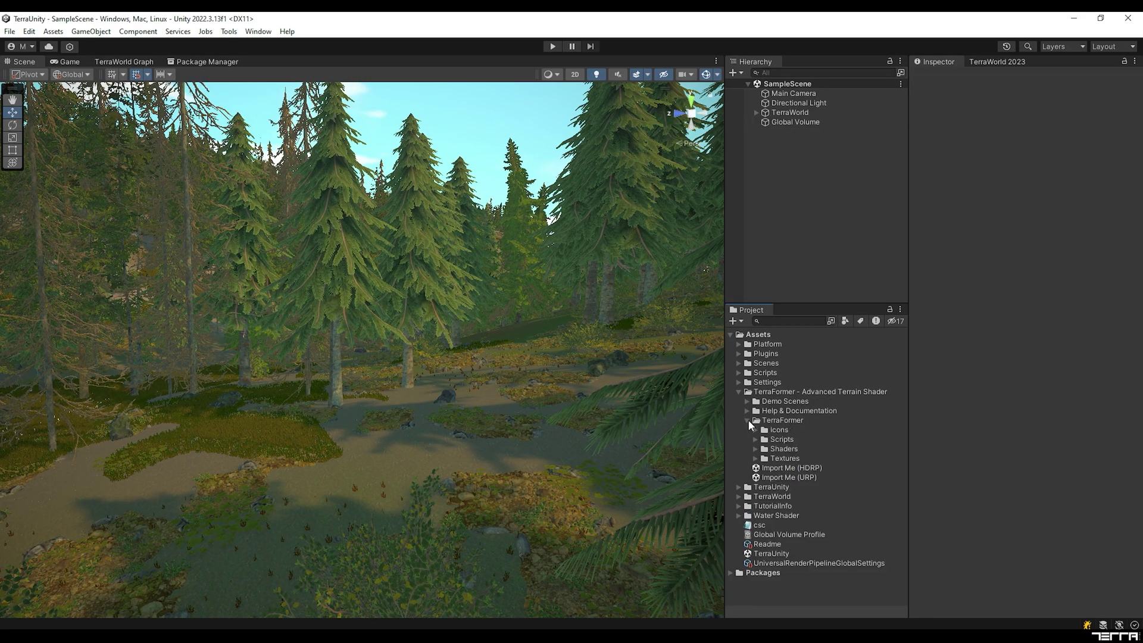
click(747, 419)
click(748, 410)
click(748, 410)
click(748, 400)
click(756, 410)
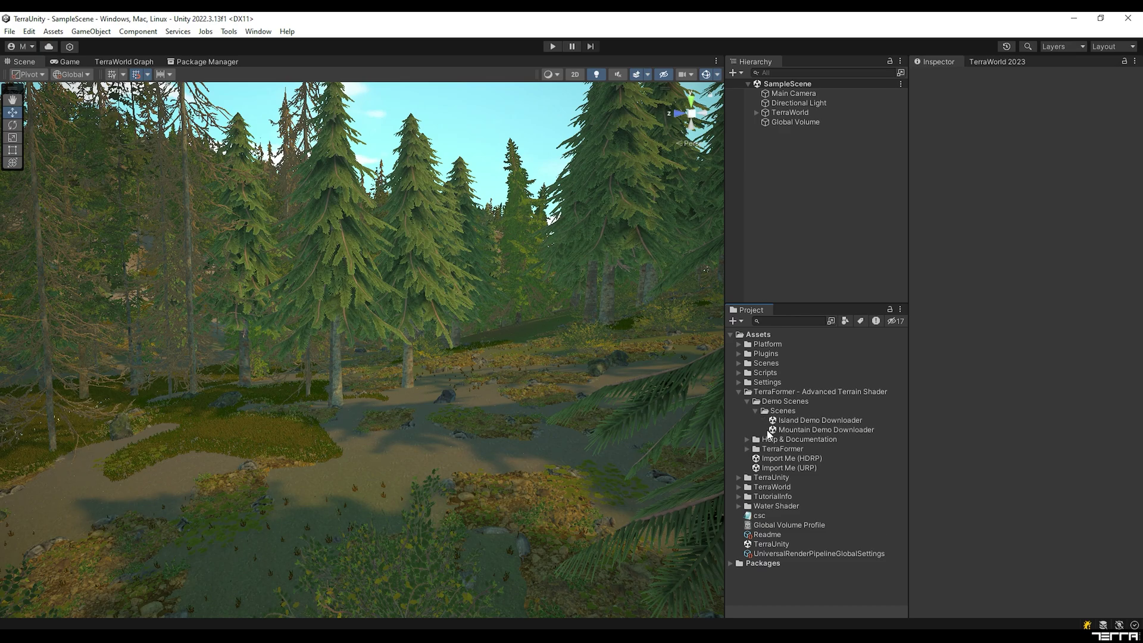
click(756, 410)
click(748, 401)
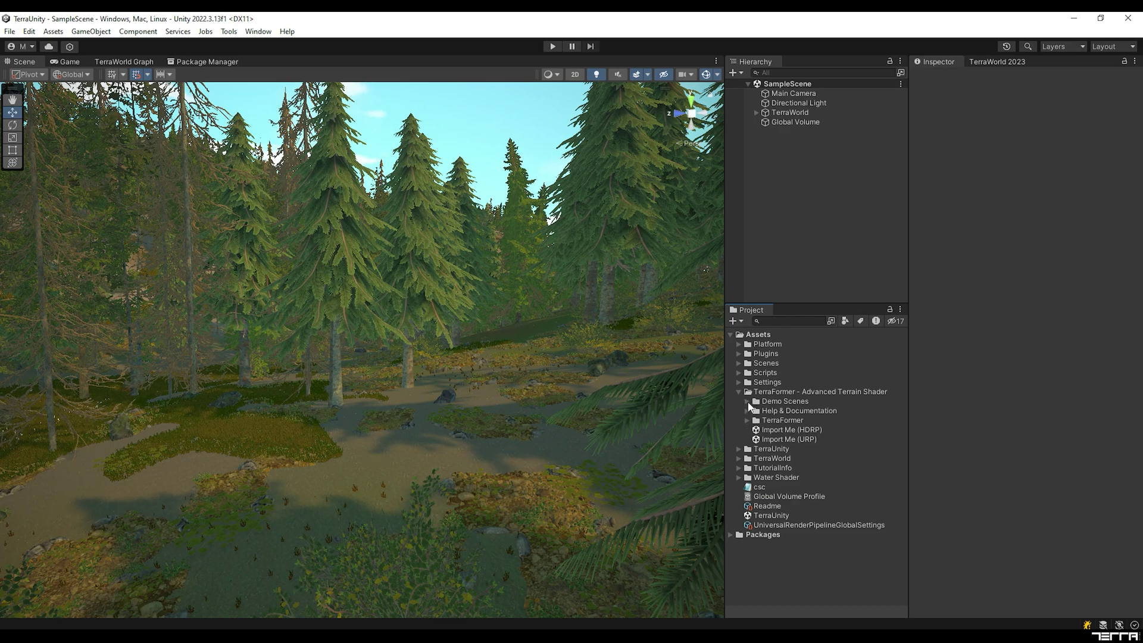
click(738, 391)
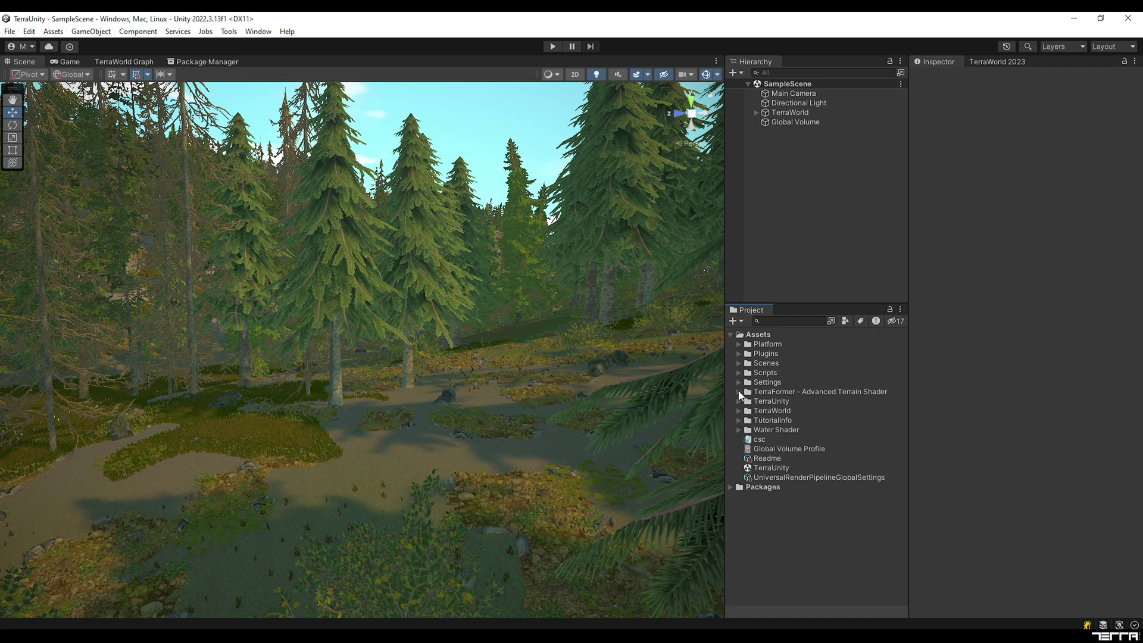
Import the TerraFormer_Island_URP demo package from D:\Demo Scene
click(53, 32)
mouse_move(89, 178)
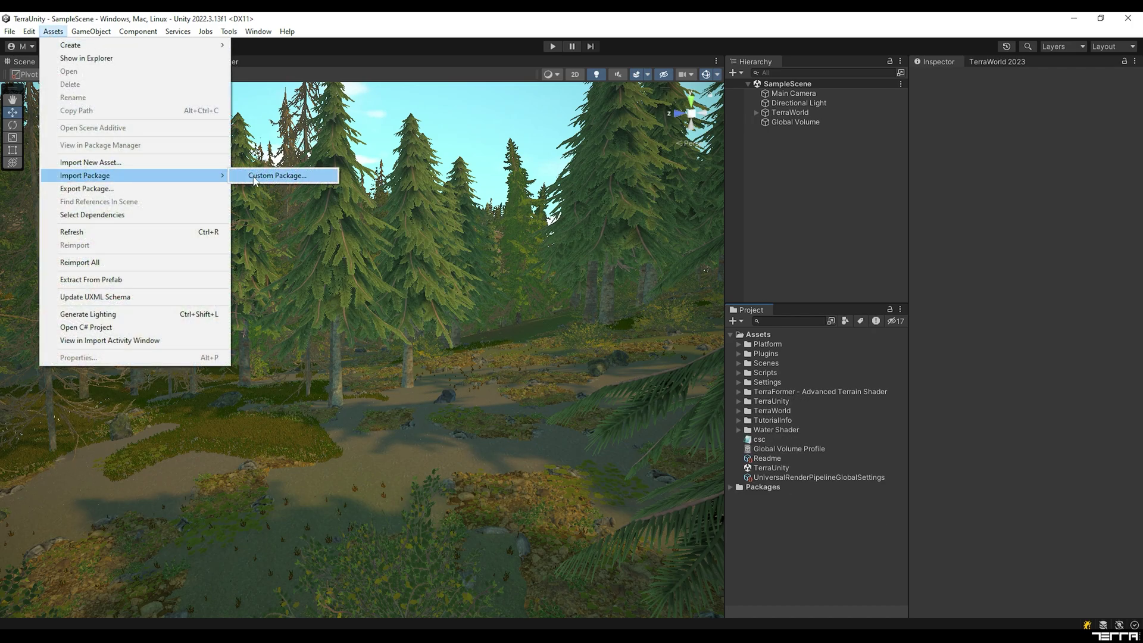
click(274, 176)
scroll(275, 195, down, 5)
double_click(386, 171)
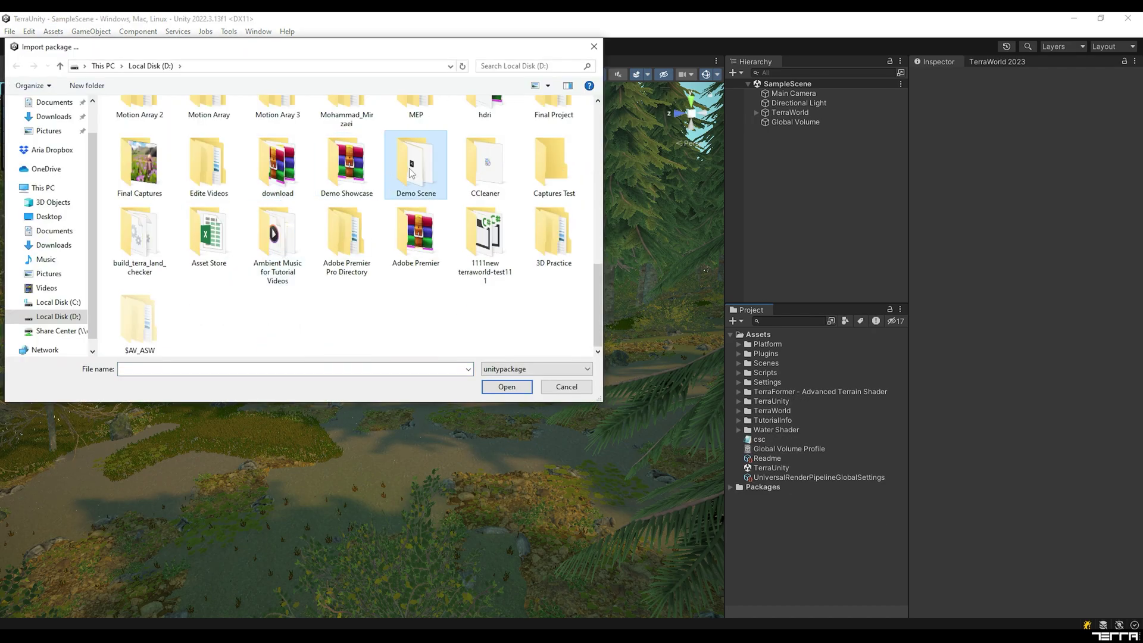
click(249, 122)
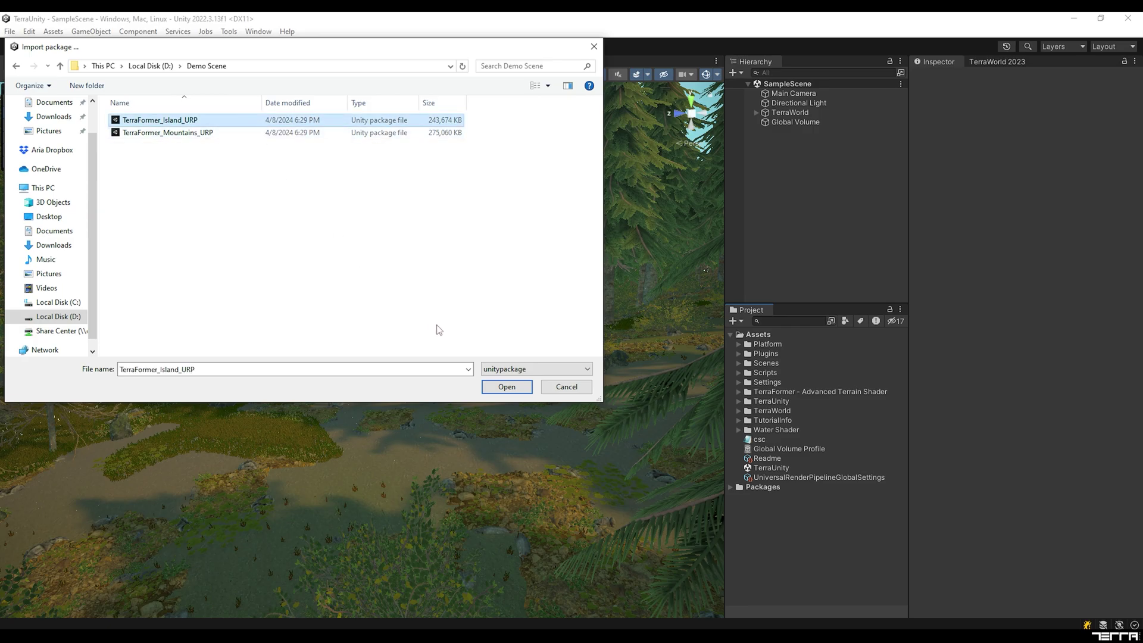
click(507, 387)
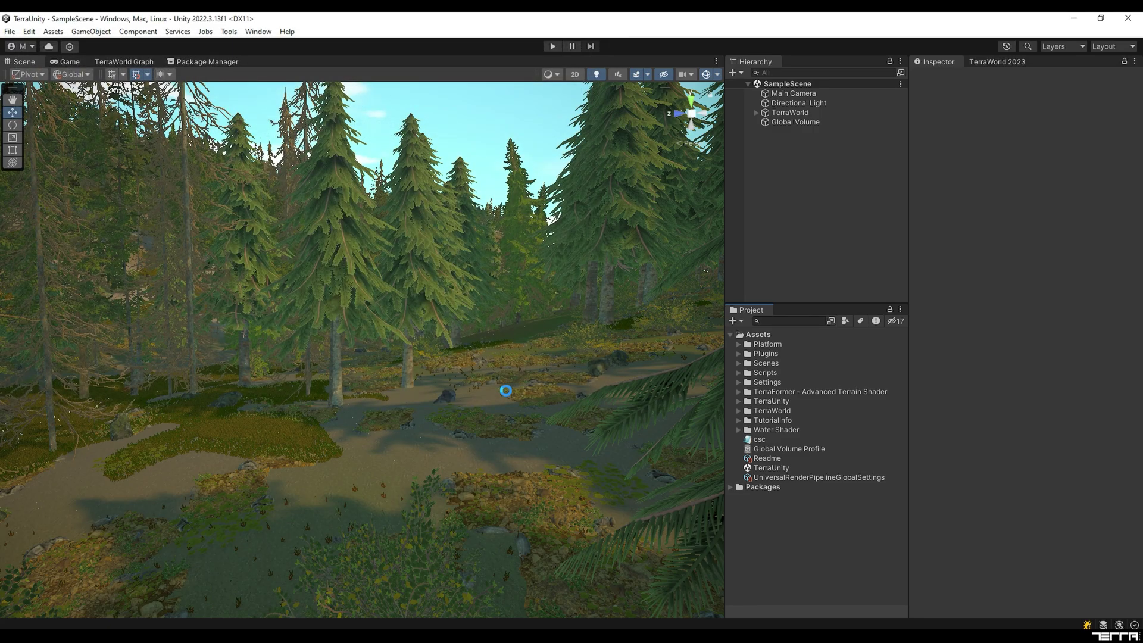
click(359, 421)
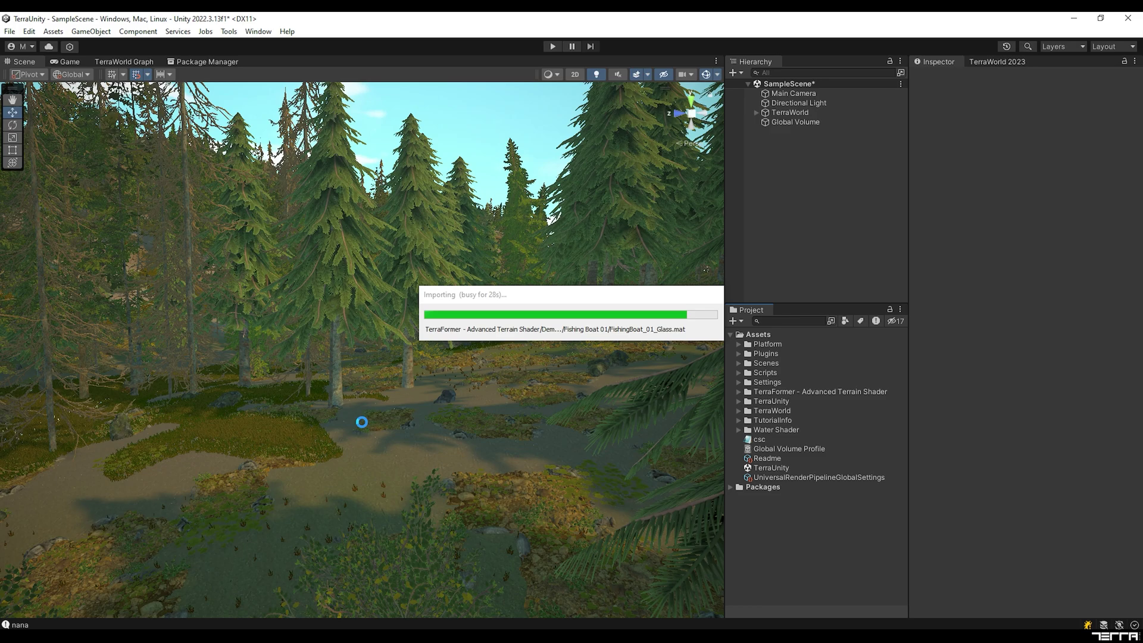
Import the TerraFormer_Mountains_URP demo package from the same folder
click(53, 31)
mouse_move(83, 173)
click(282, 175)
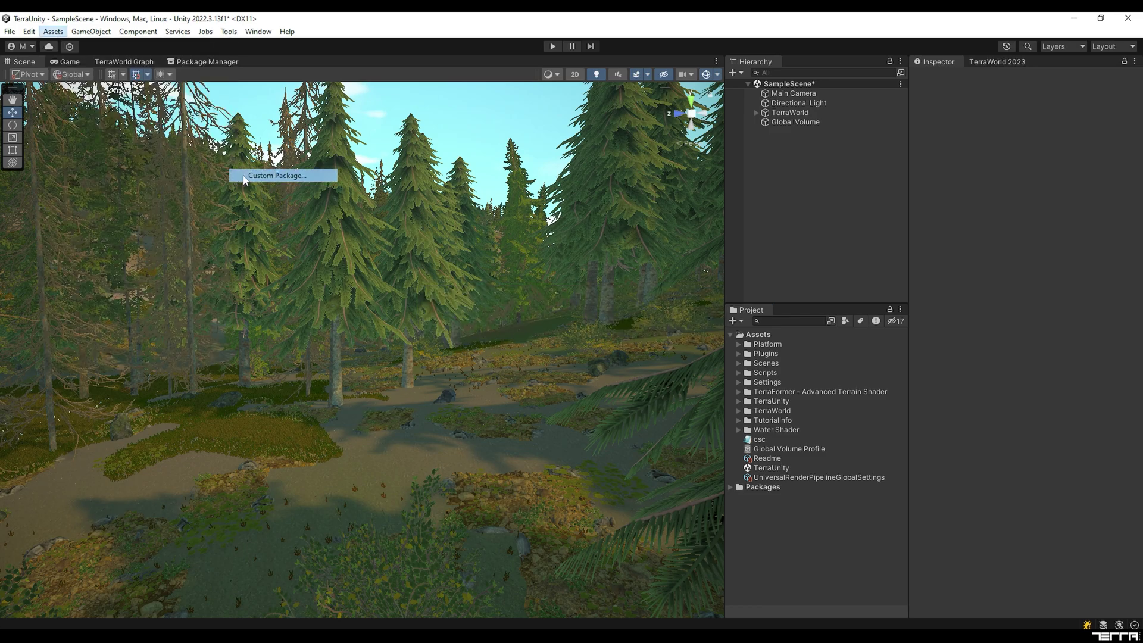
click(490, 387)
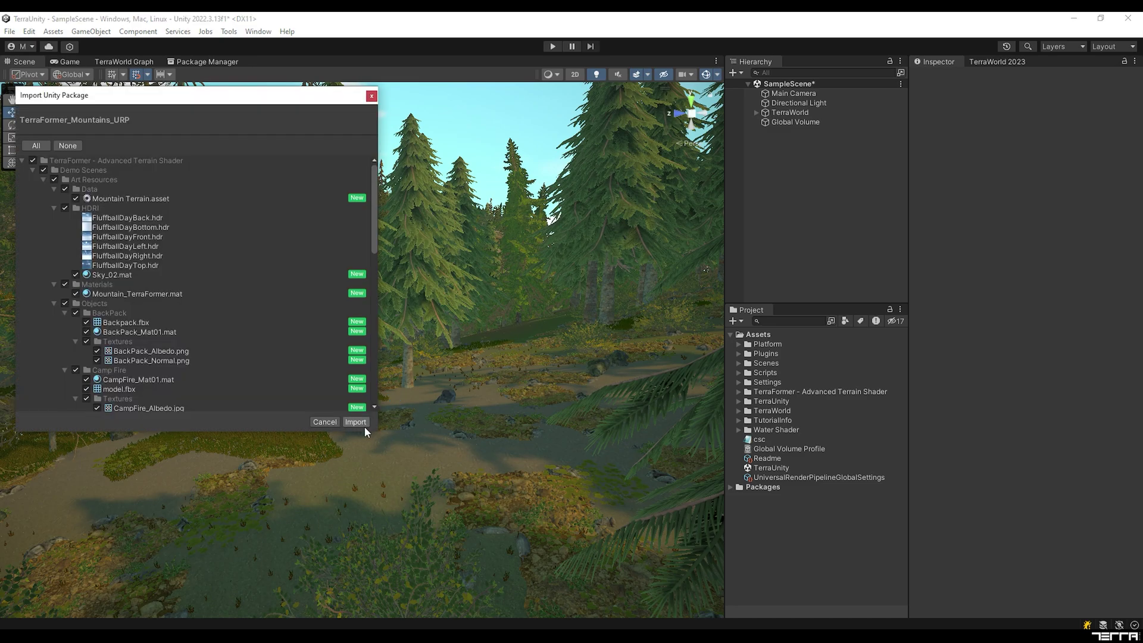
click(355, 422)
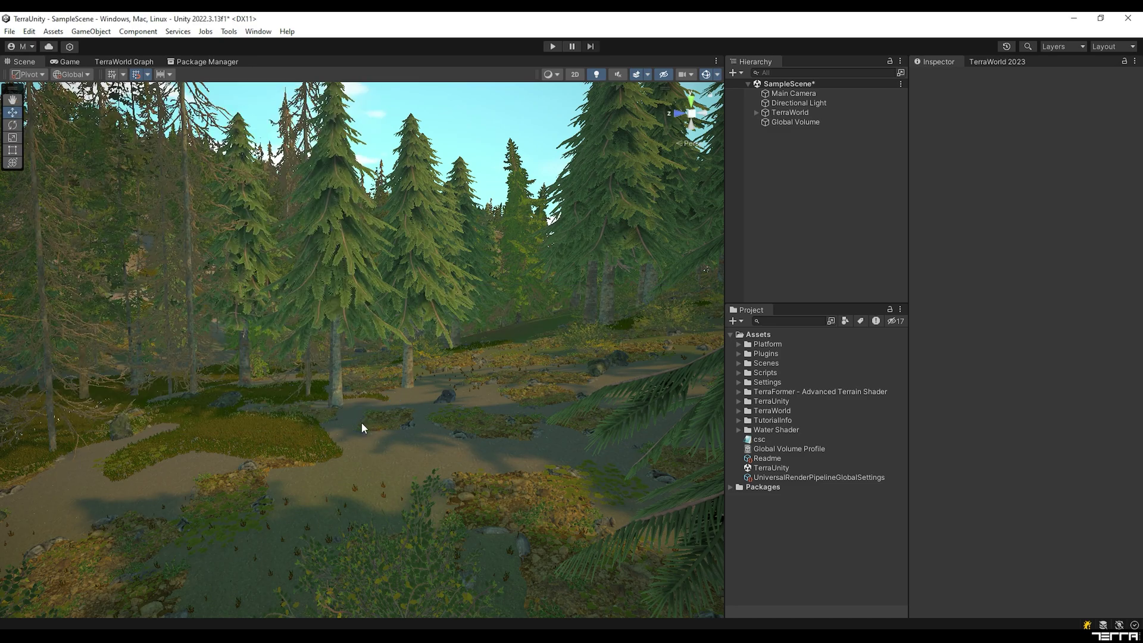
click(738, 391)
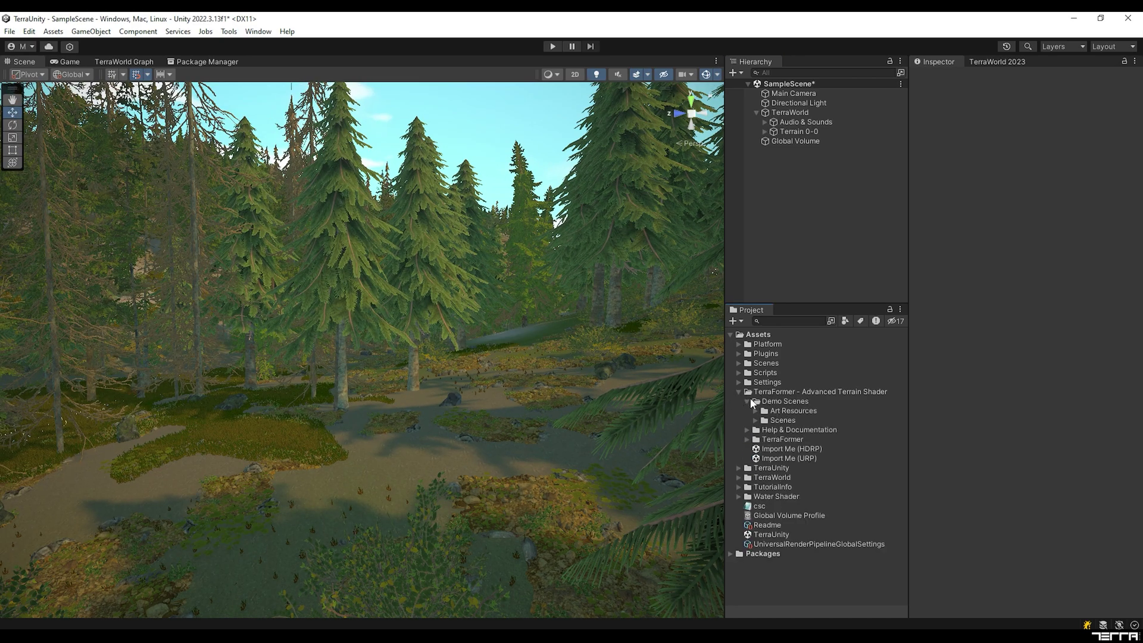
click(755, 420)
double_click(799, 458)
click(570, 355)
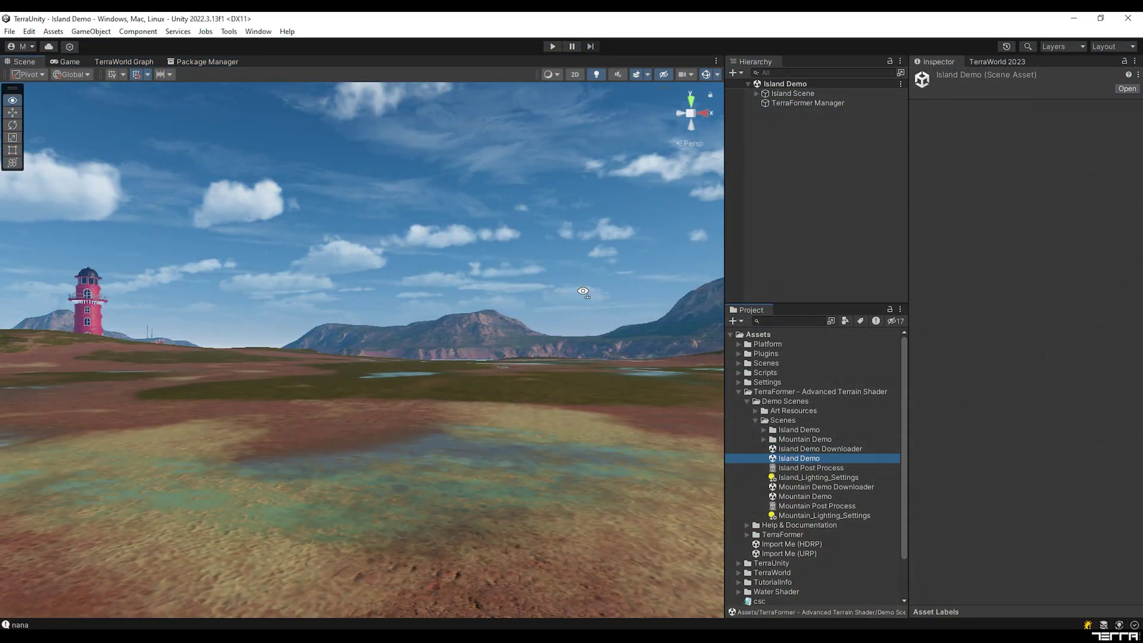
right_drag(583, 292, 476, 285)
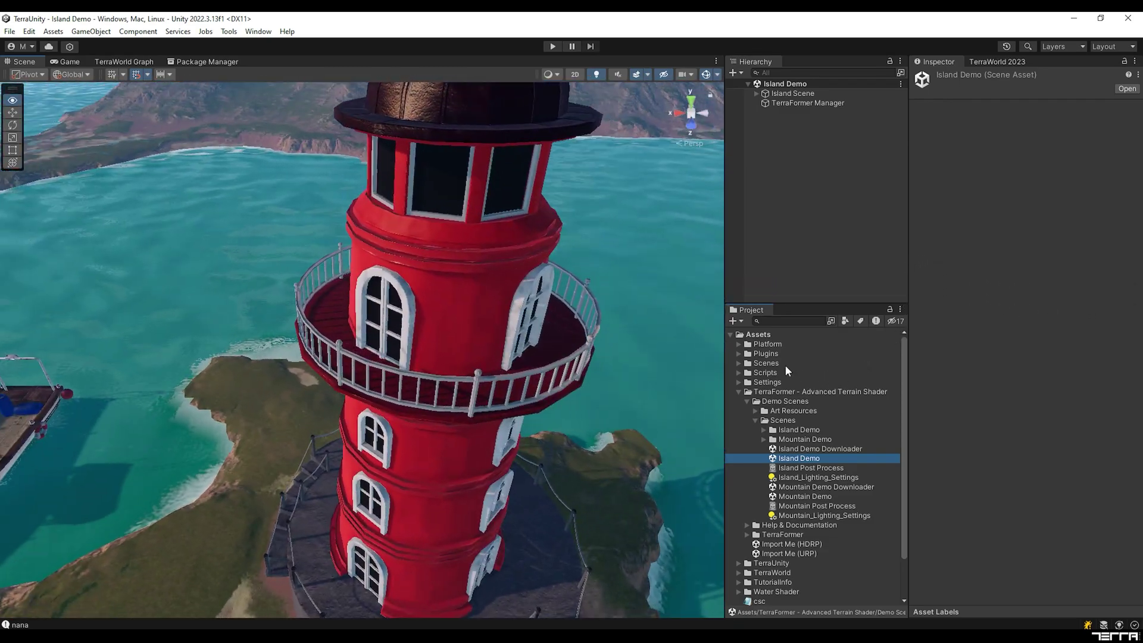
double_click(805, 495)
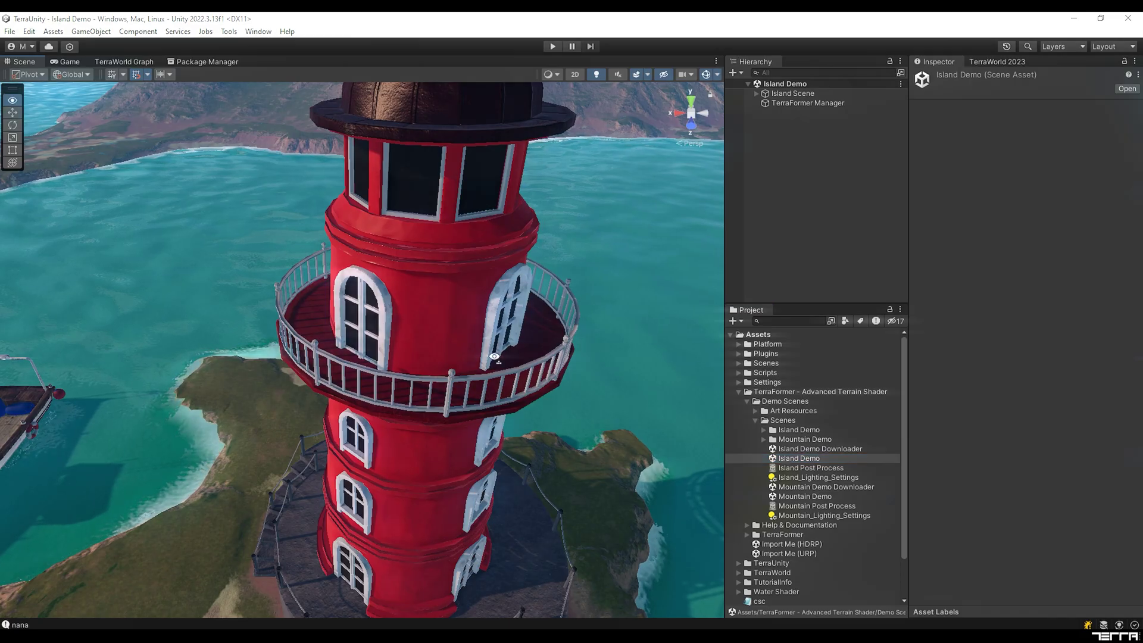
right_drag(385, 307, 466, 298)
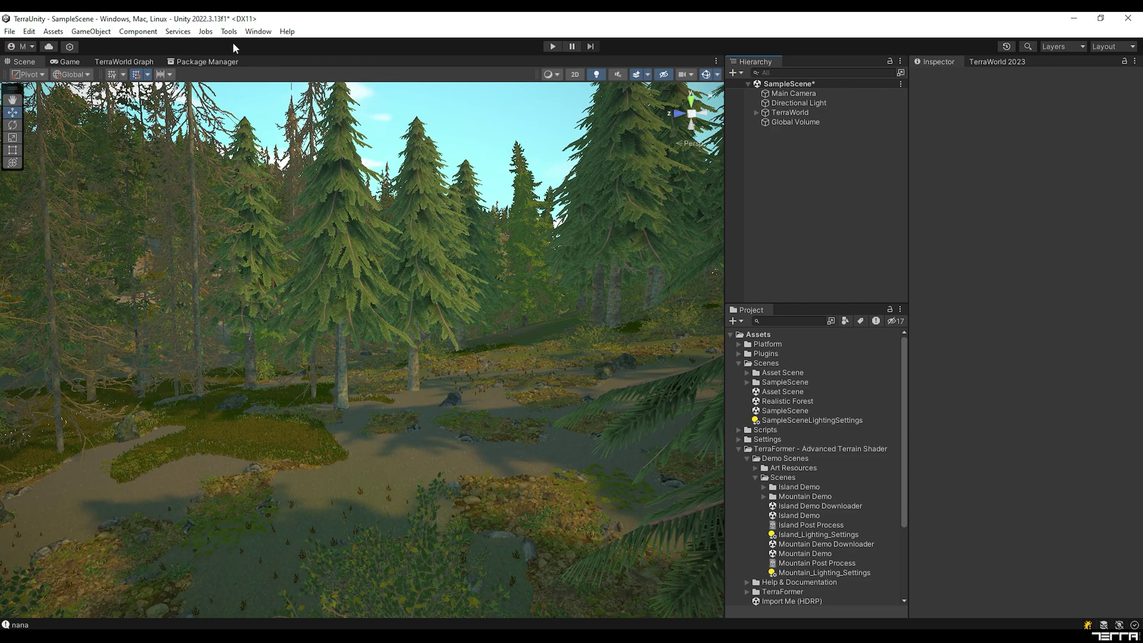
Create a TerraFormer Manager from Tools > TerraWorld > TerraFormer and expand its empty Terrain Layers list
click(230, 31)
mouse_move(280, 41)
mouse_move(334, 102)
click(424, 102)
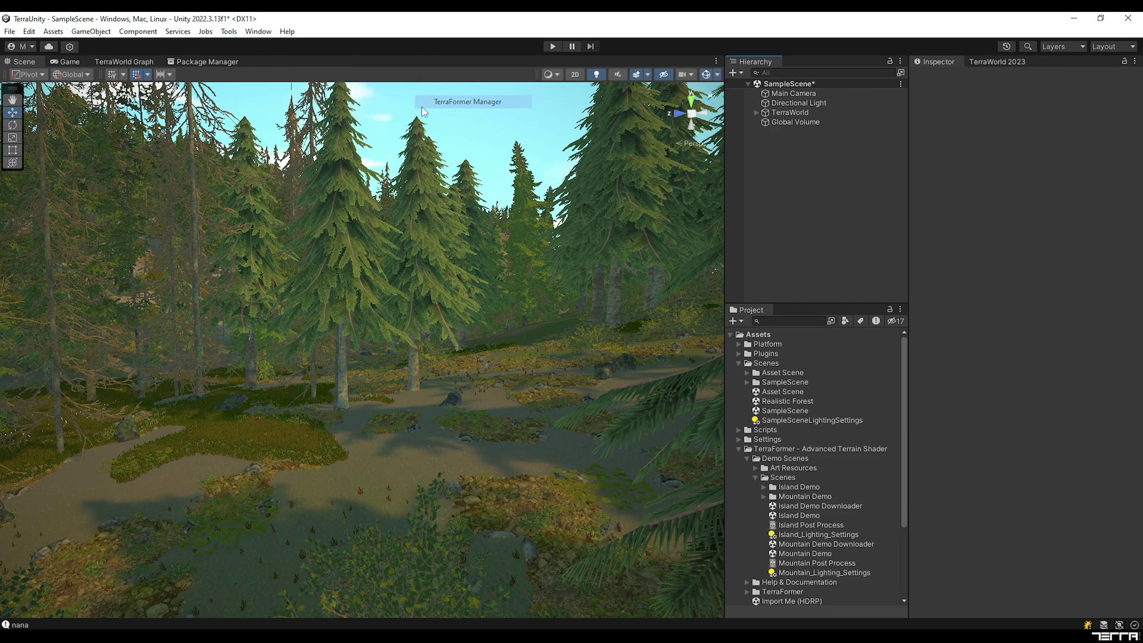
click(777, 132)
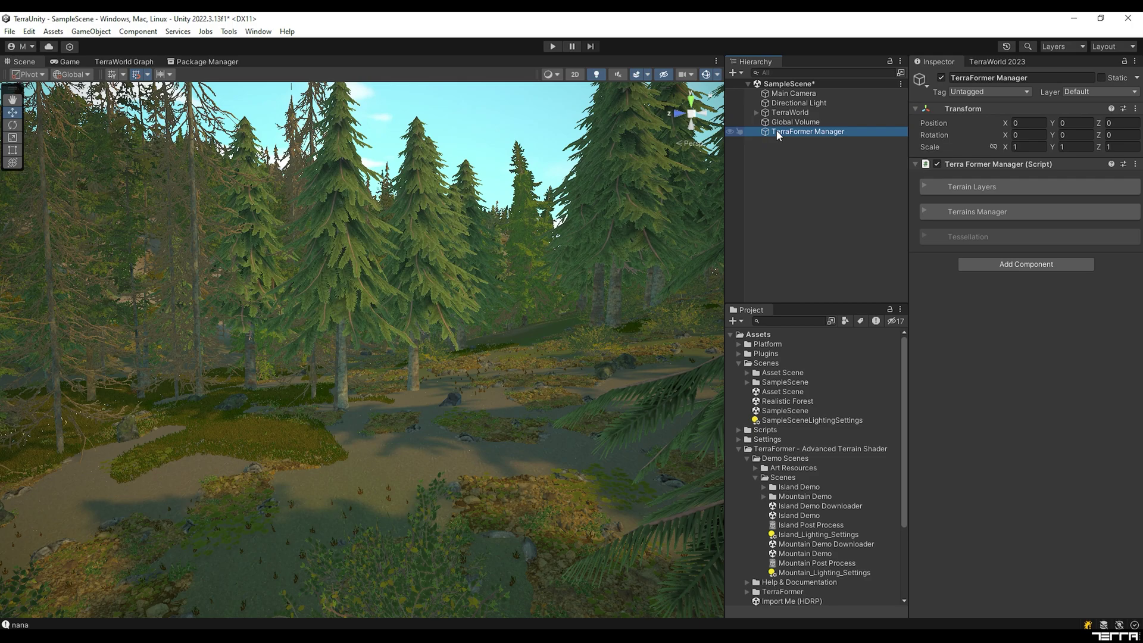
click(925, 186)
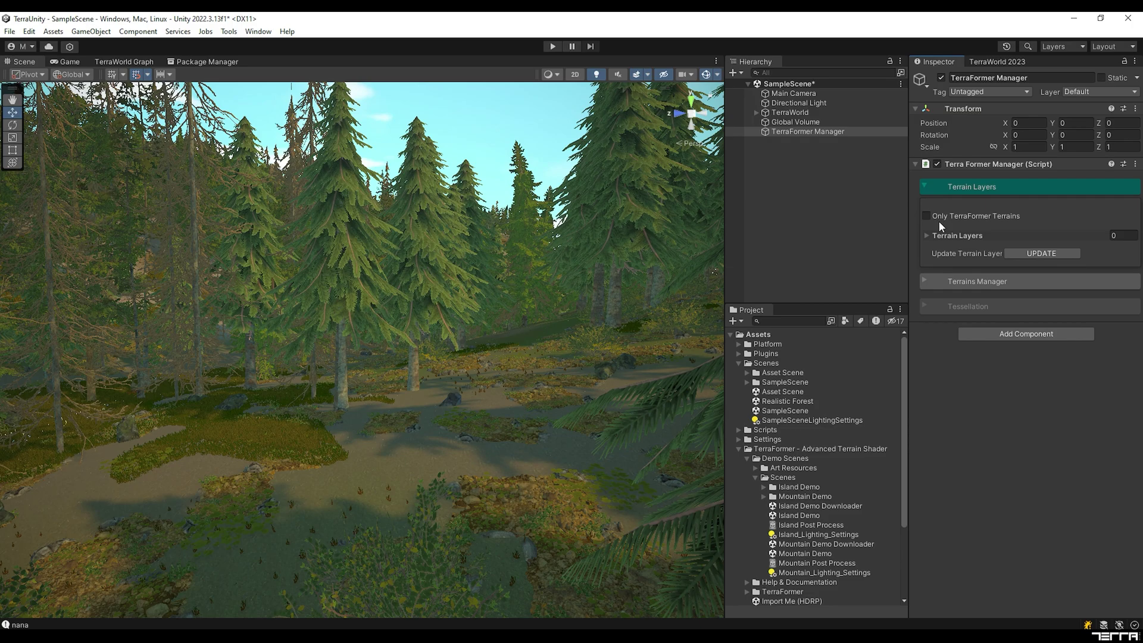
click(927, 237)
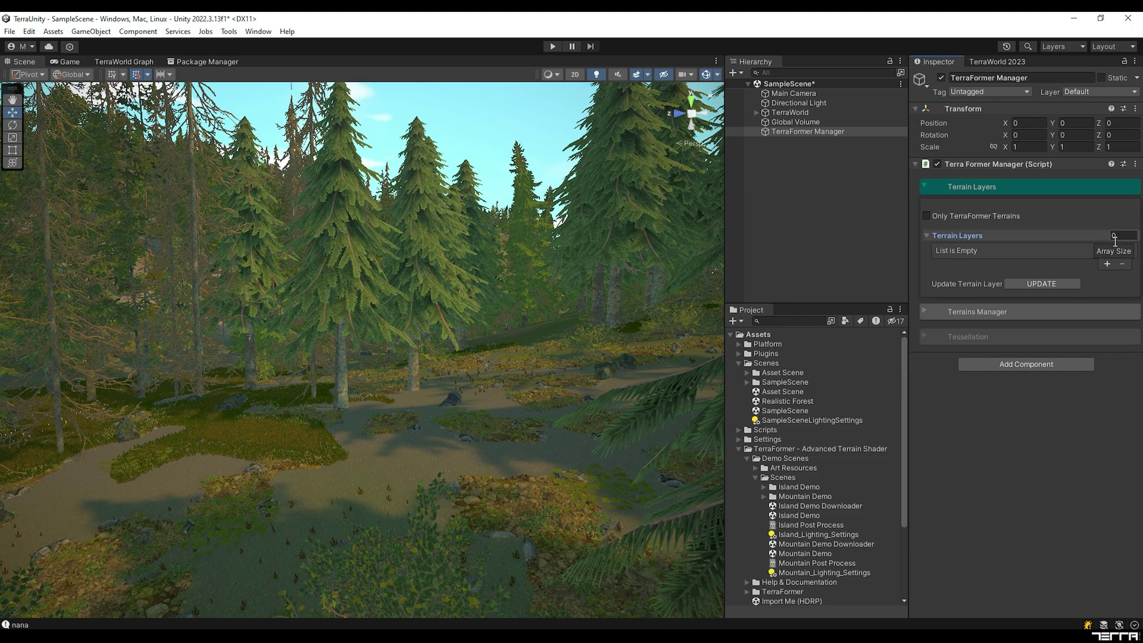
Add ten empty slots to the Terrain Layers list
click(1107, 263)
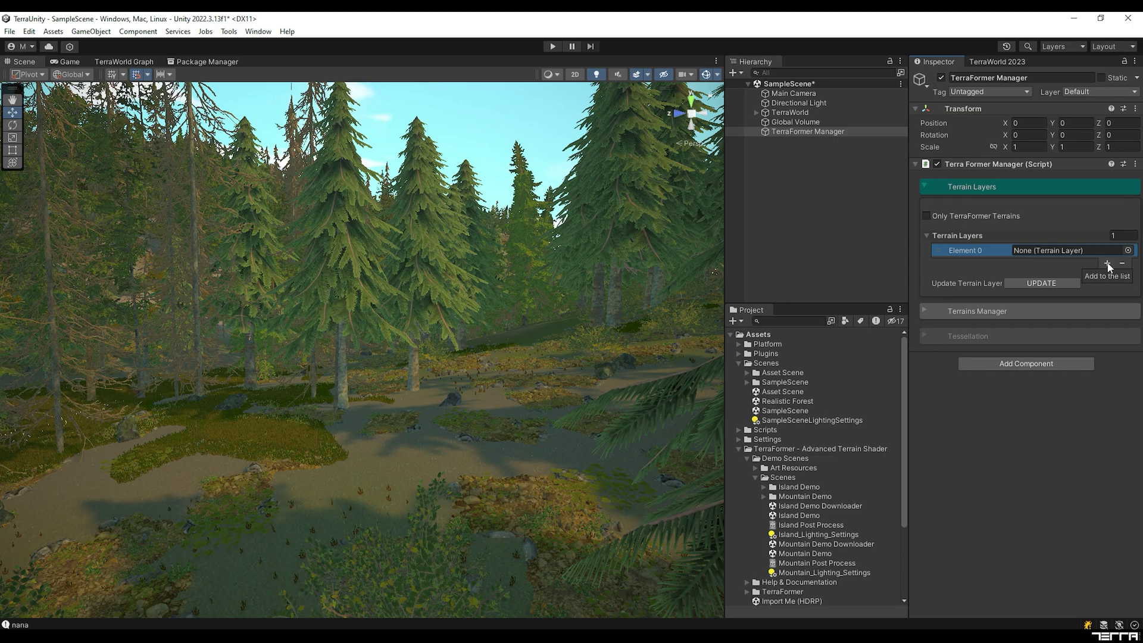
click(1107, 263)
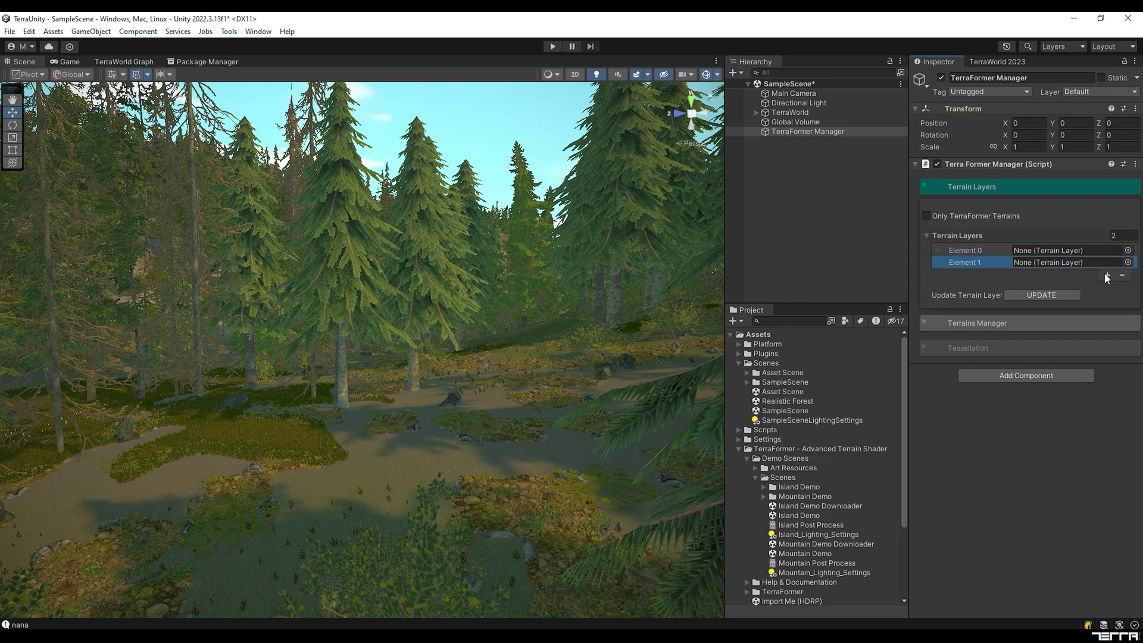
click(1107, 277)
click(1106, 288)
click(1107, 299)
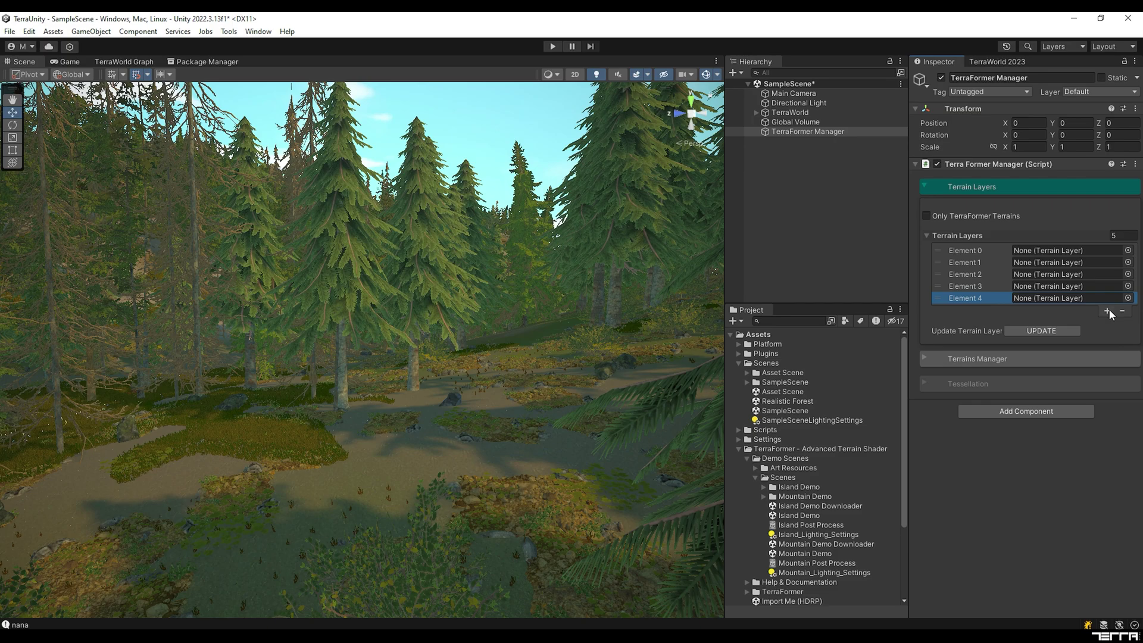
click(1107, 310)
click(1107, 323)
click(1107, 334)
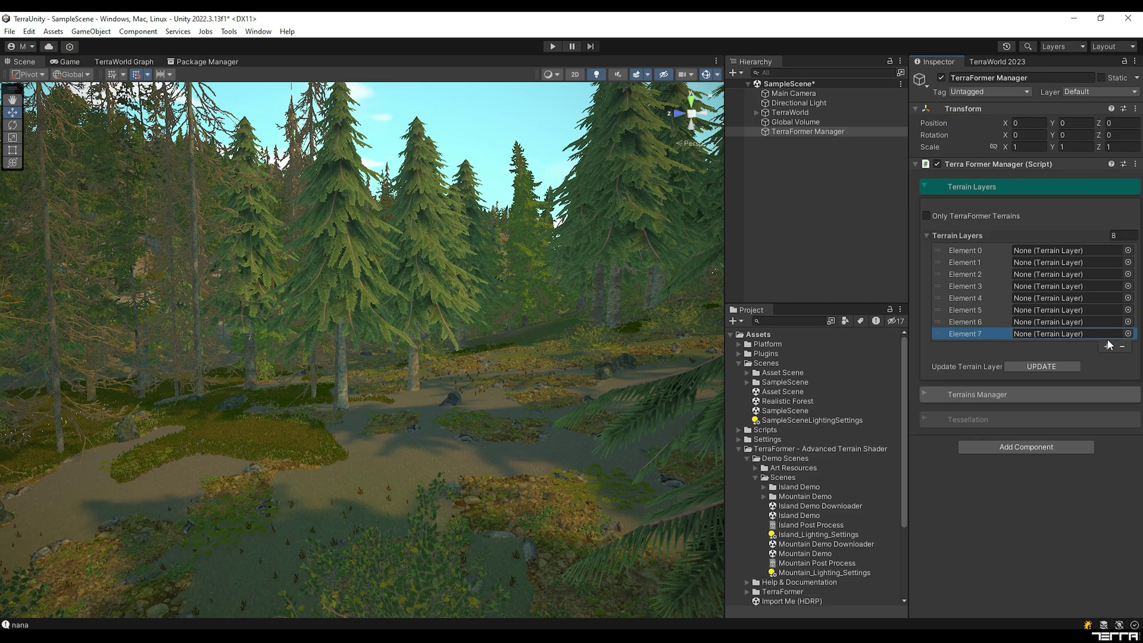
click(1107, 346)
click(1107, 358)
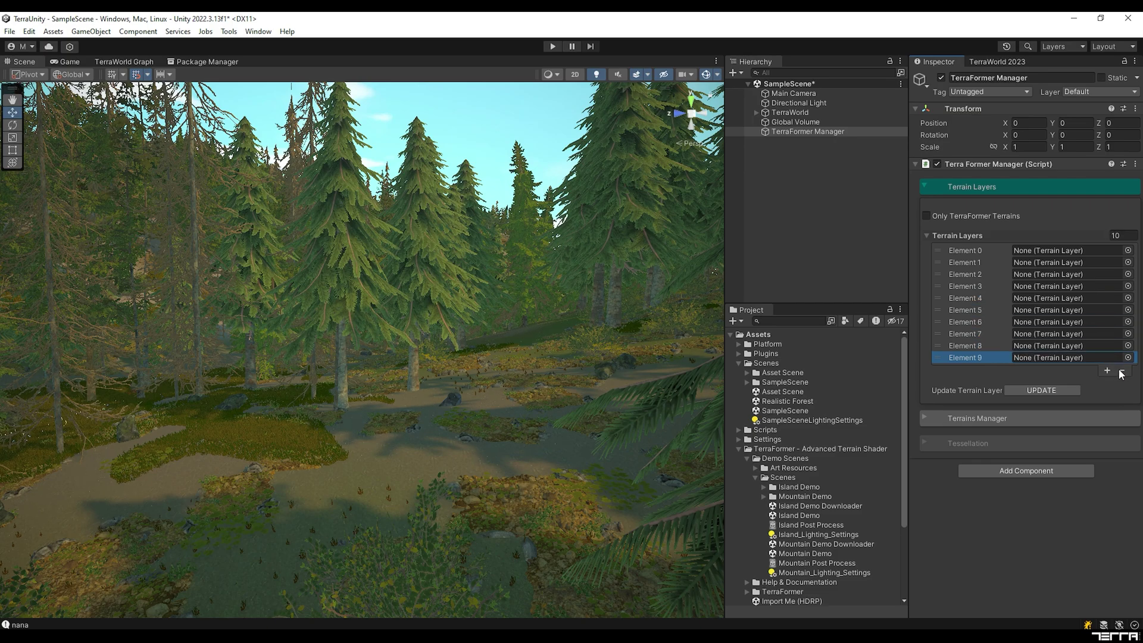
Trim the list to eight slots and assign Rocky Cliff_02 to Element 0
click(1122, 370)
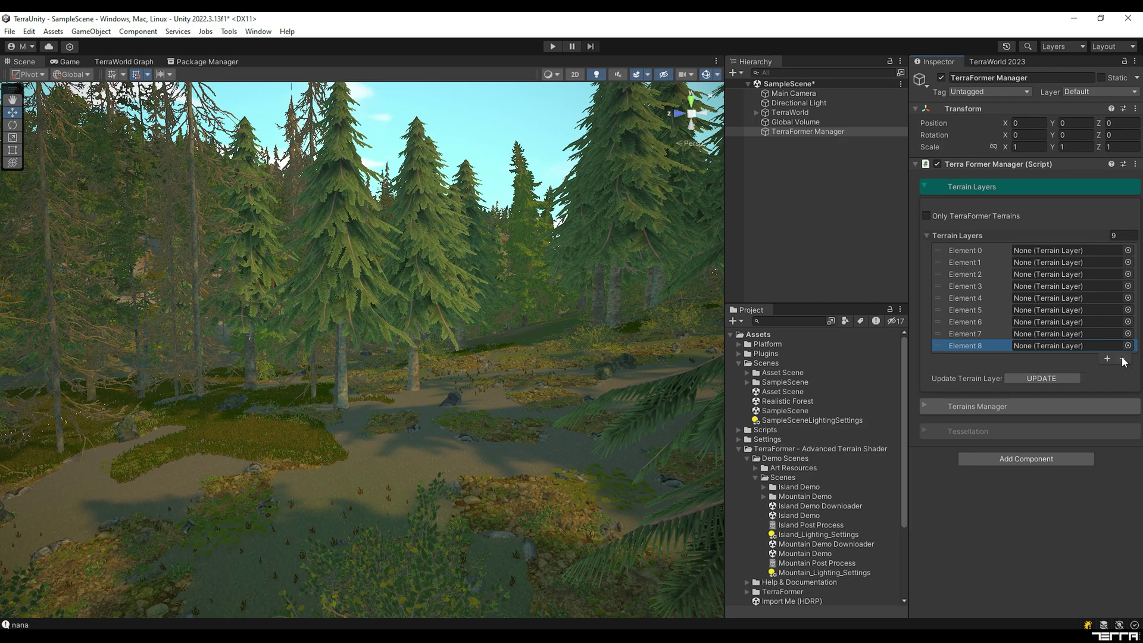
click(1122, 359)
click(1129, 257)
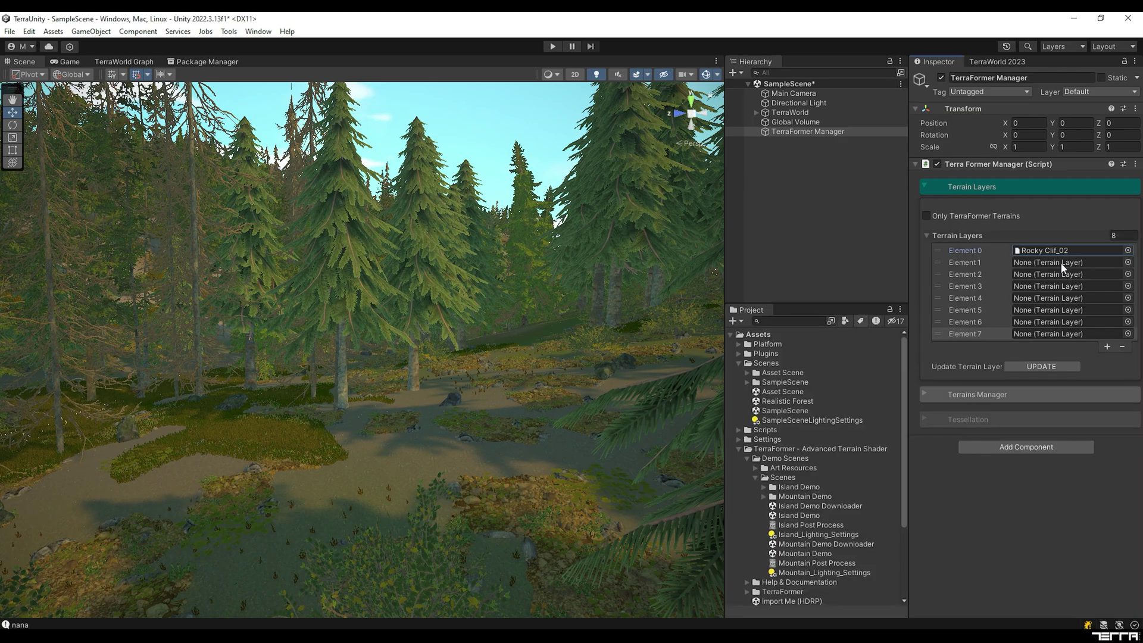
click(813, 373)
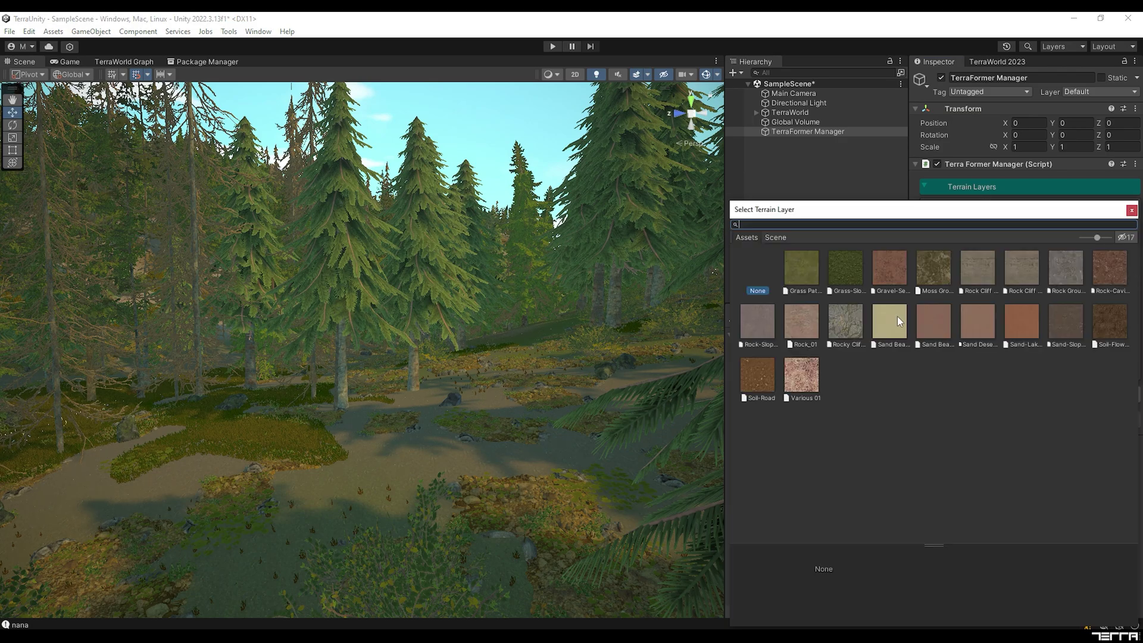
Pick the next slot's terrain layer in the object picker
click(965, 318)
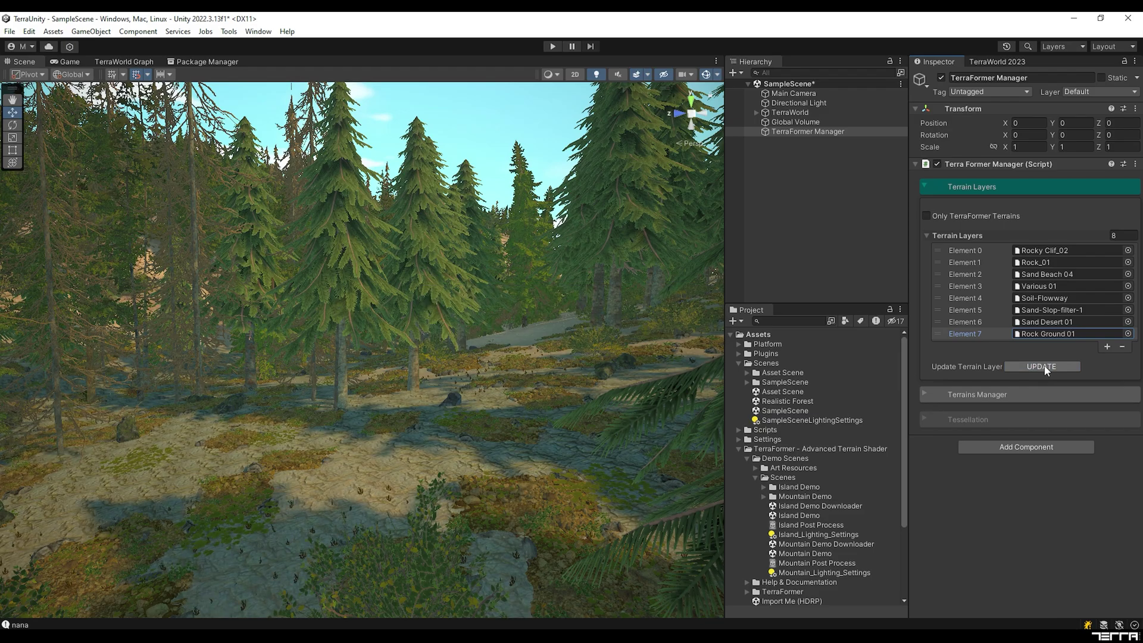
Fly the Scene view over the retextured terrain and forested valley
right_drag(619, 324, 145, 351)
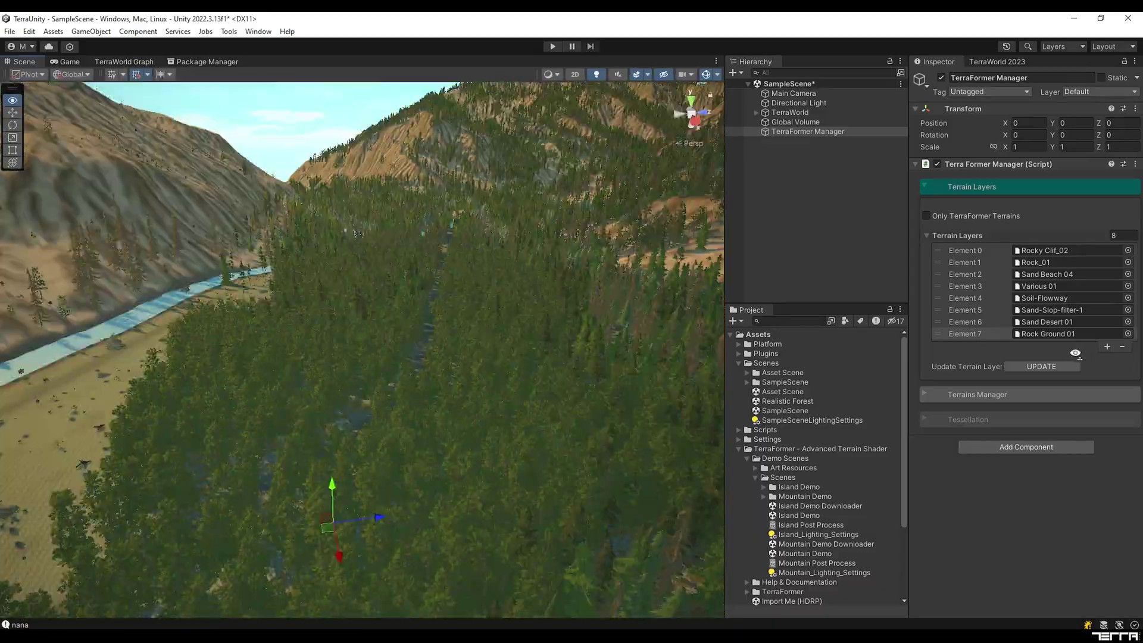
key(f)
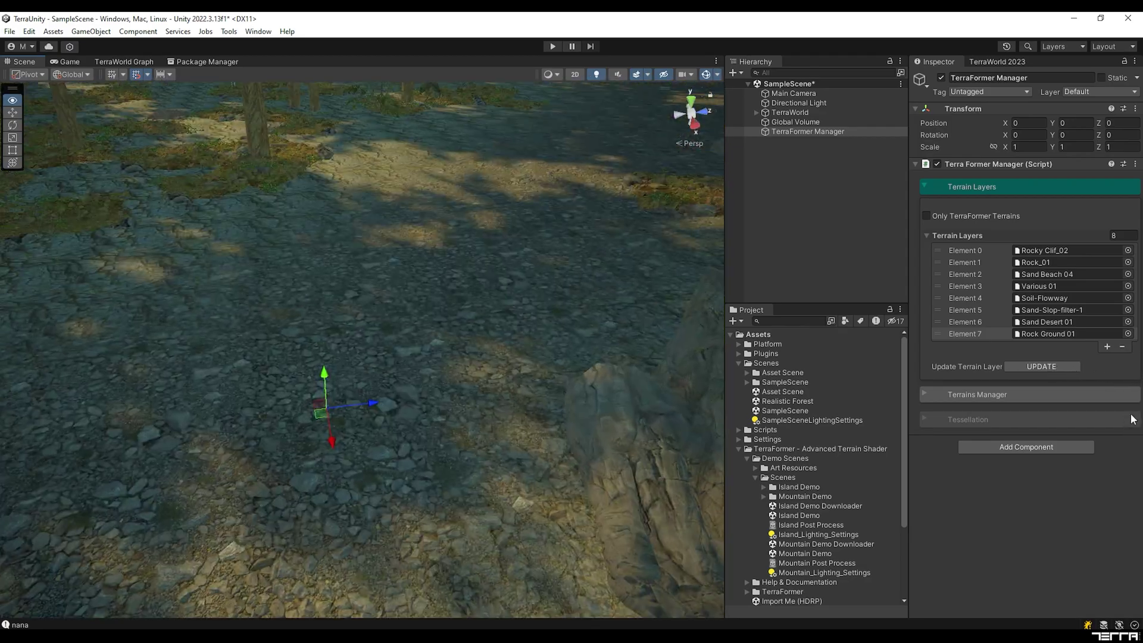
right_drag(357, 392, 456, 381)
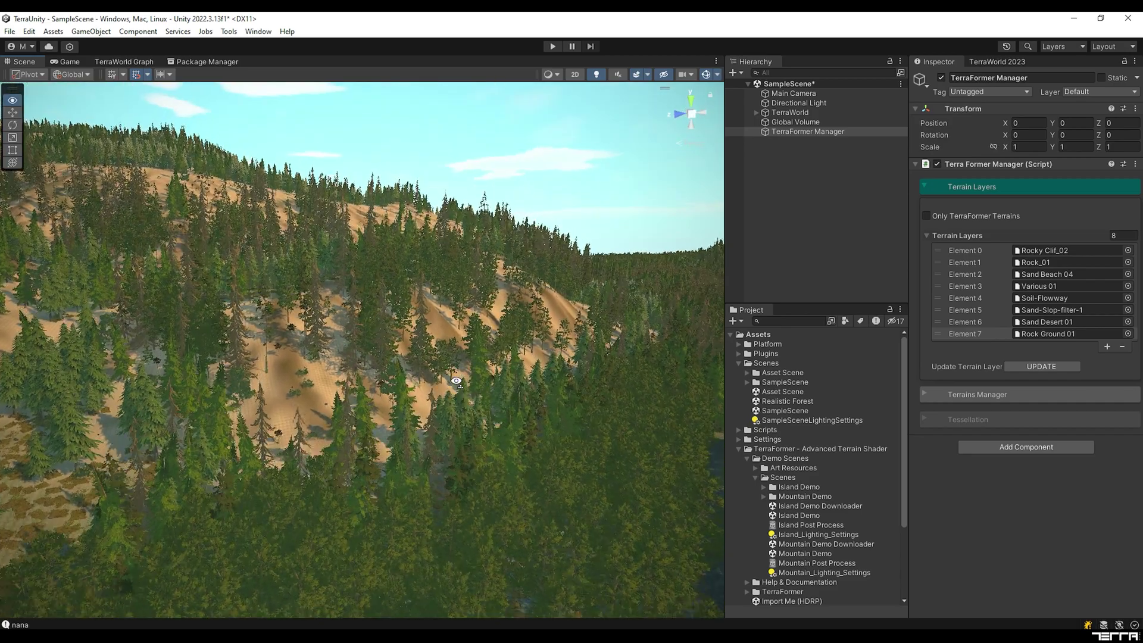
Align the Scene view to the Main Camera, then deselect it
click(794, 93)
click(90, 31)
click(109, 347)
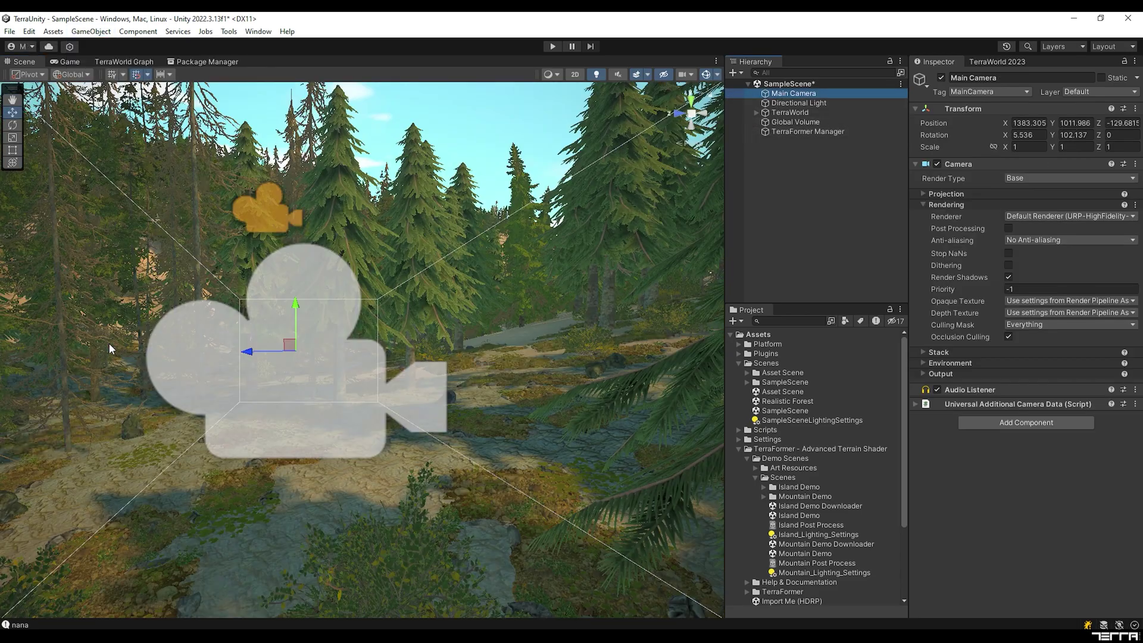
click(828, 236)
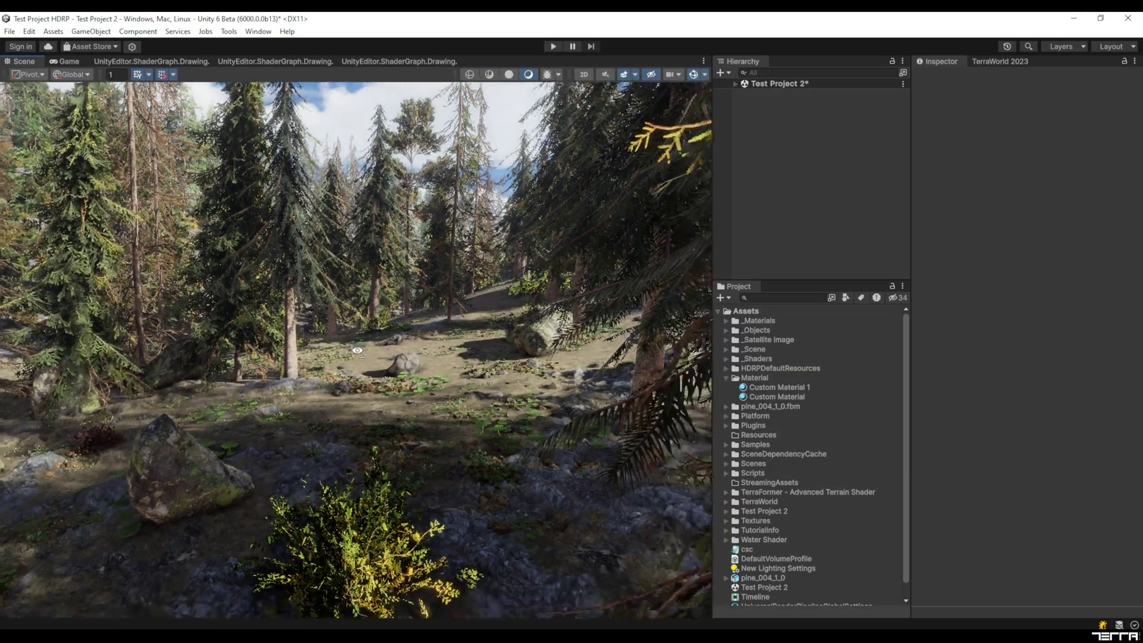
Fly through the HDRP forest over snowy slopes, the hilltop panorama, valley and forest floor
key(w)
mouse_move(357, 351)
right_down()
mouse_move(413, 387)
mouse_move(342, 372)
mouse_move(393, 360)
mouse_move(319, 351)
mouse_move(438, 357)
mouse_move(395, 375)
mouse_move(146, 331)
mouse_move(378, 352)
mouse_move(234, 331)
mouse_move(82, 337)
mouse_move(362, 430)
mouse_move(337, 360)
right_up()
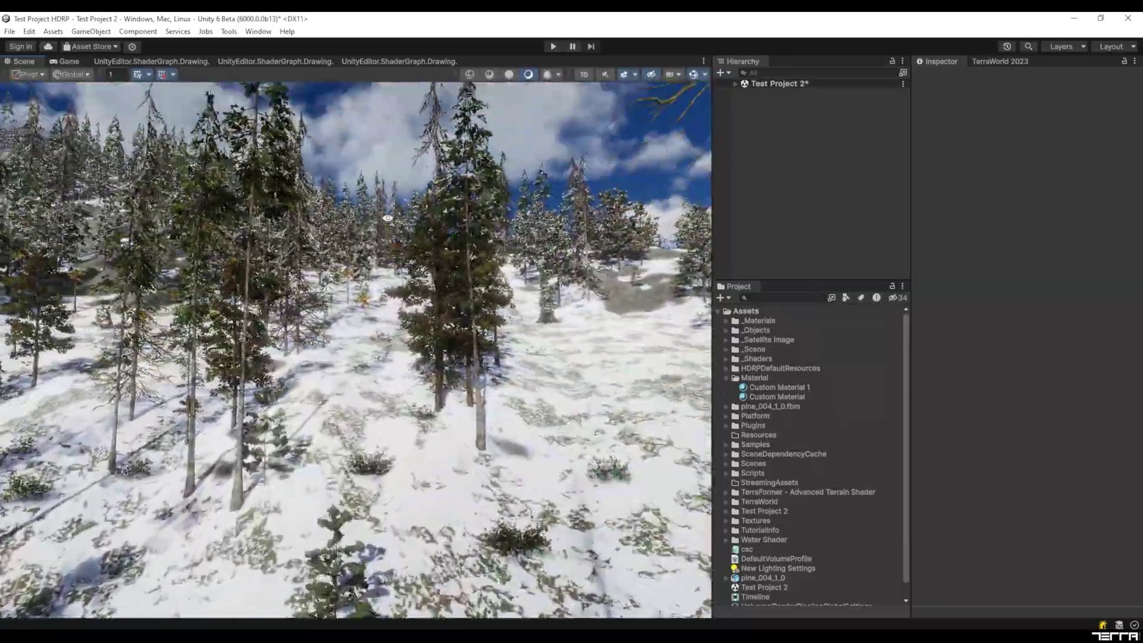
right_drag(388, 218, 388, 206)
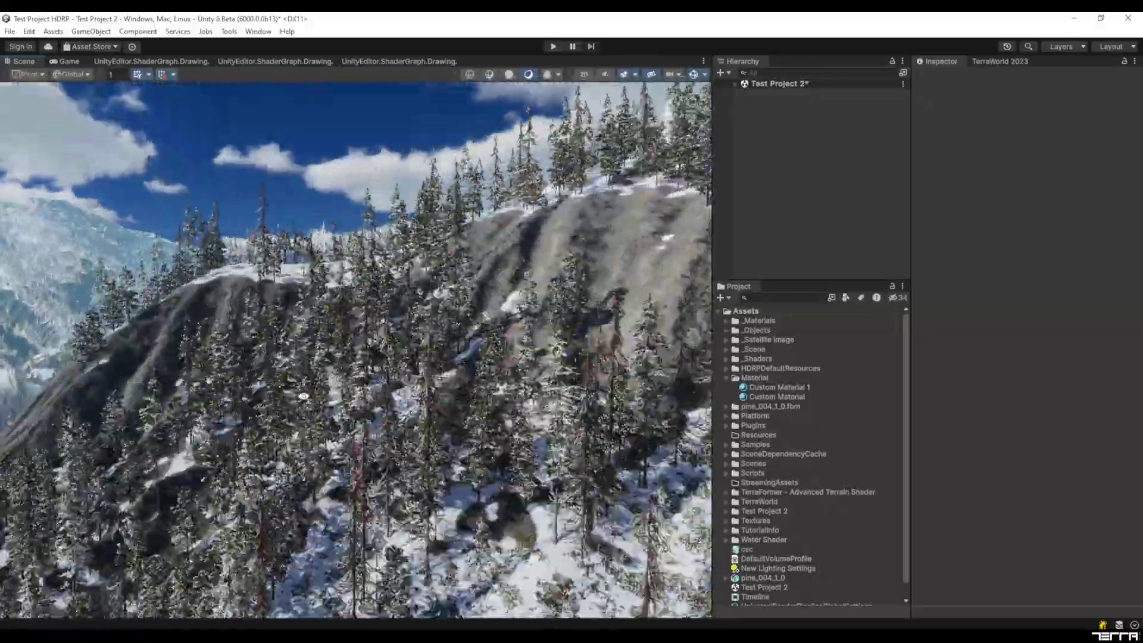
right_drag(304, 396, 708, 441)
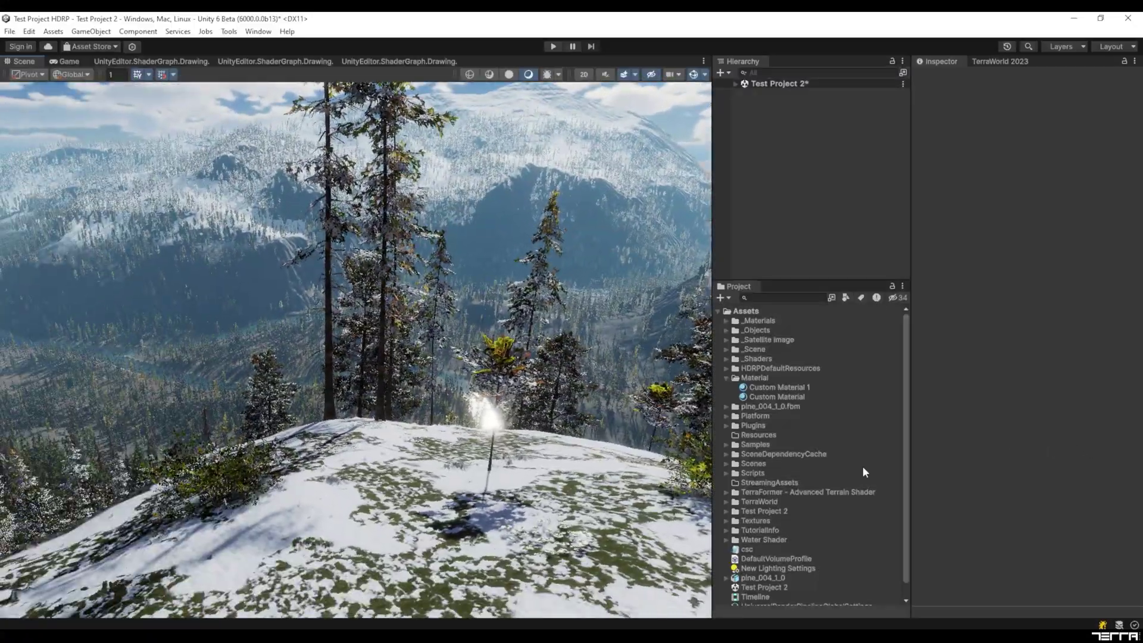
right_drag(452, 417, 533, 437)
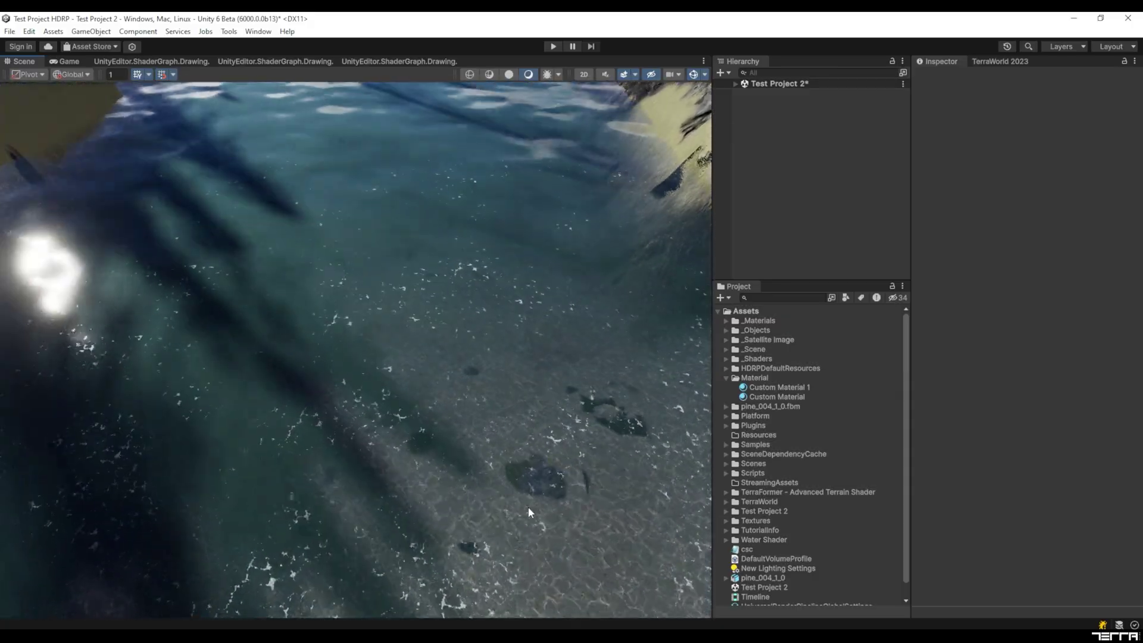
right_drag(528, 511, 399, 340)
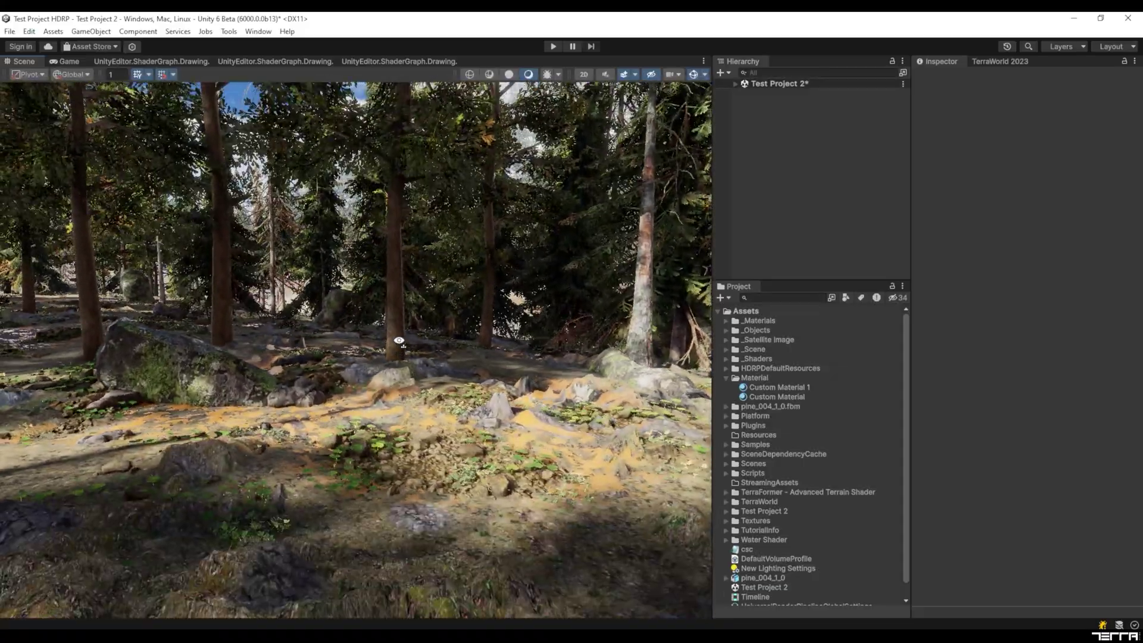
Build for Windows into a new output folder named 'HDRP Build'
key(ctrl+shift+b)
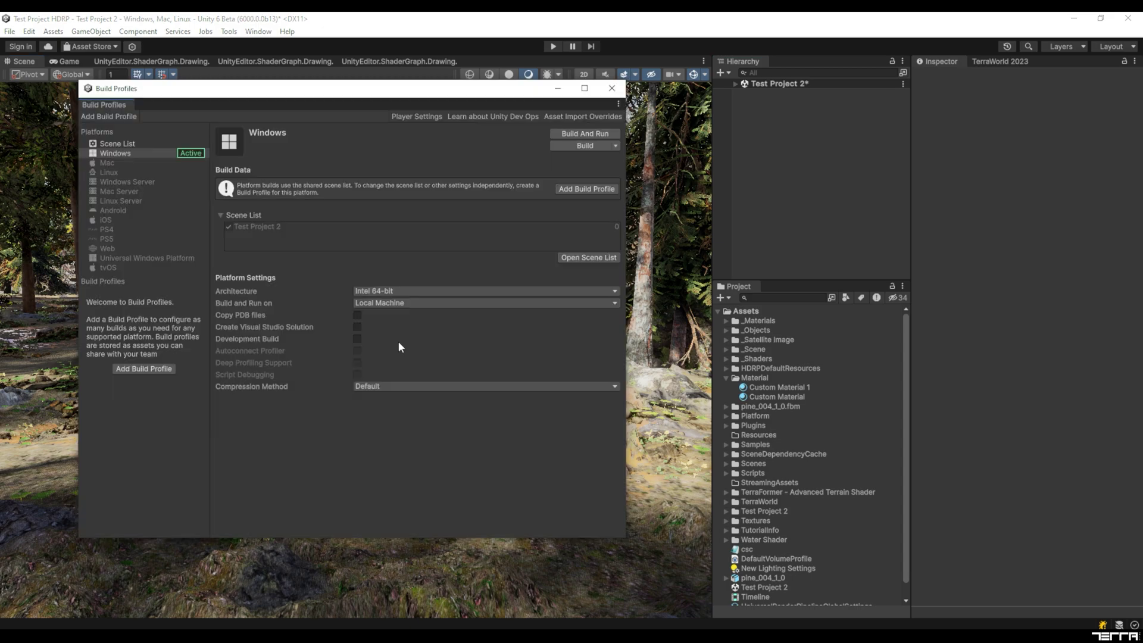
click(585, 145)
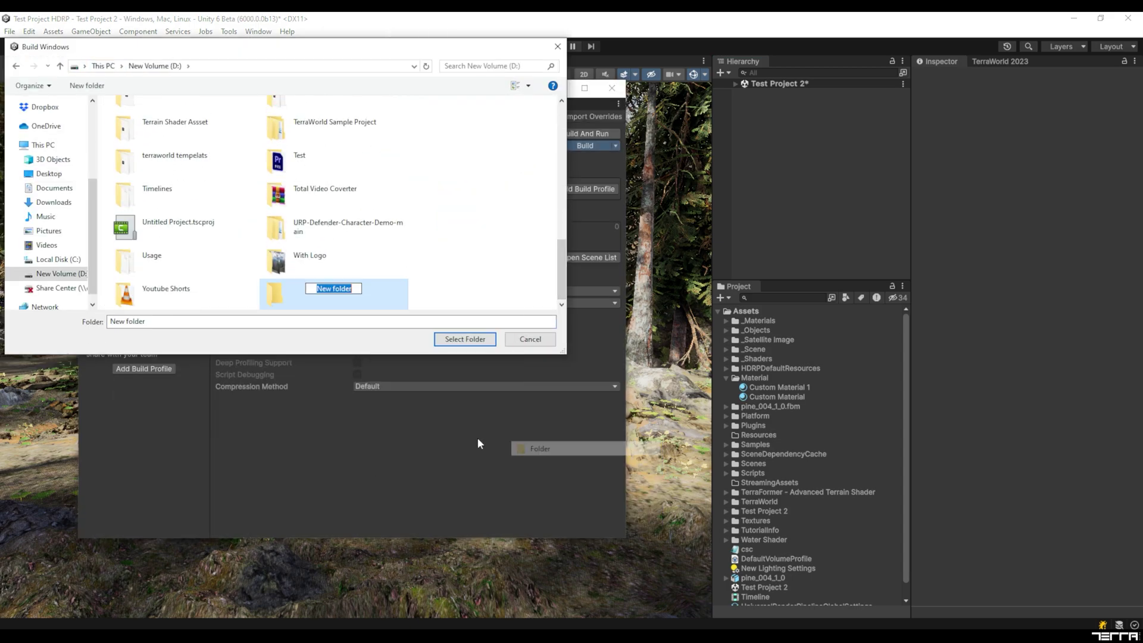
text(HDRP Build)
key(Return)
key(Return)
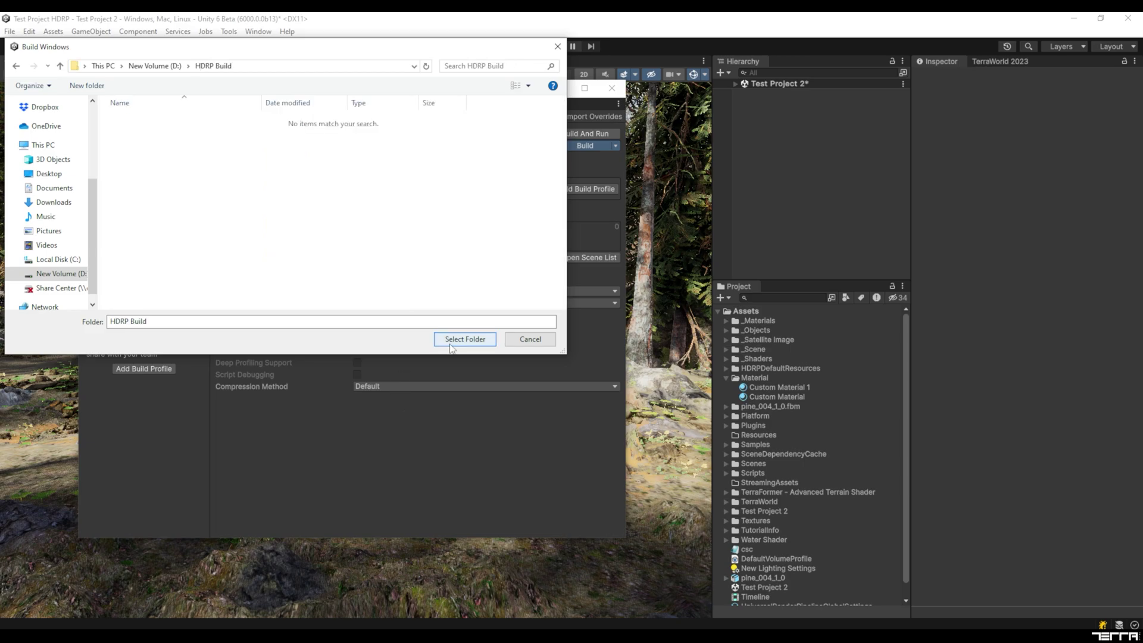
click(450, 344)
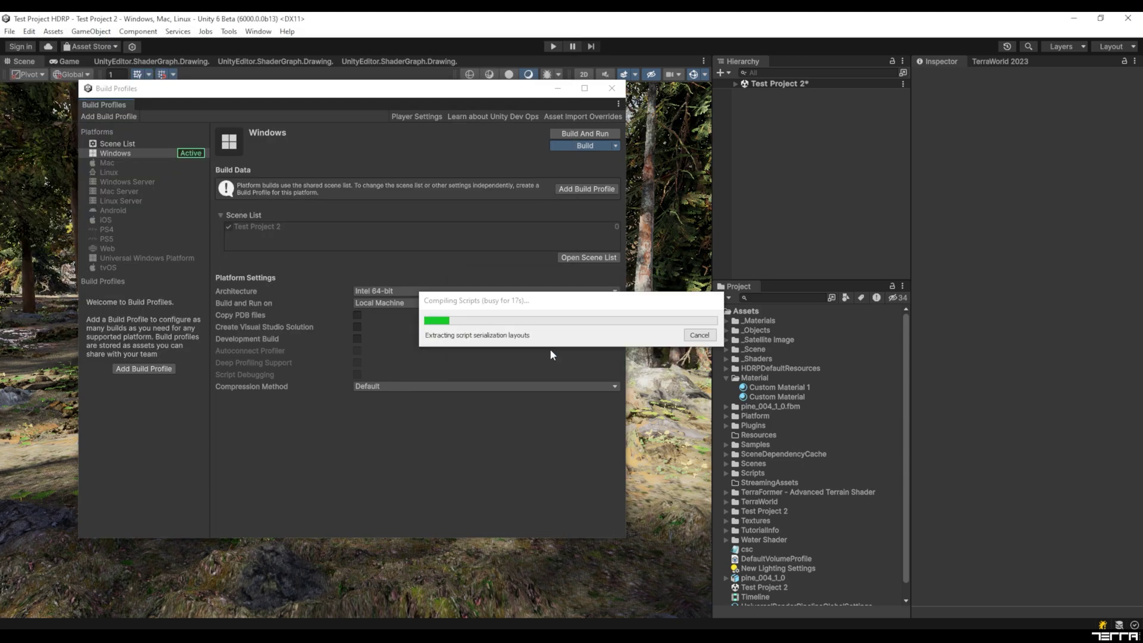